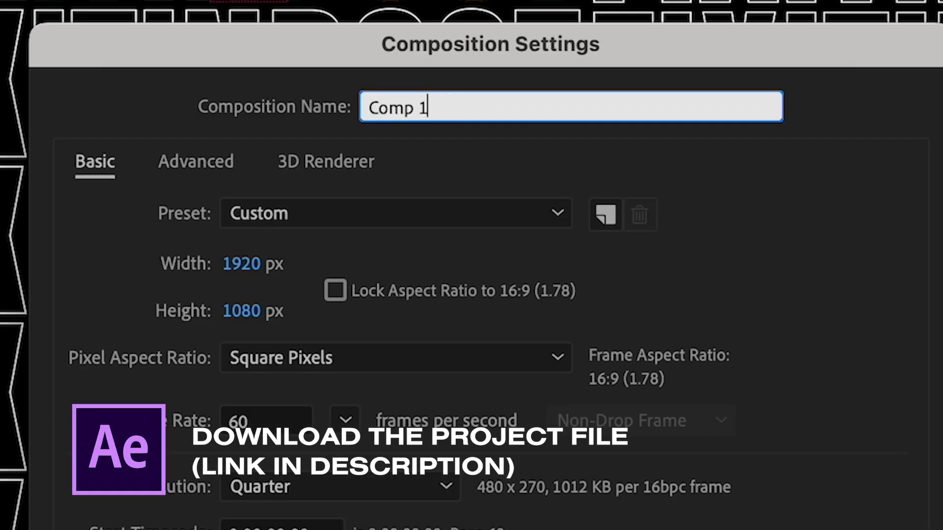
Create a composition named Echo text at 1920 × 1080 and 60 frames per second, with a duration of 0:00:05:00
text(Echo)
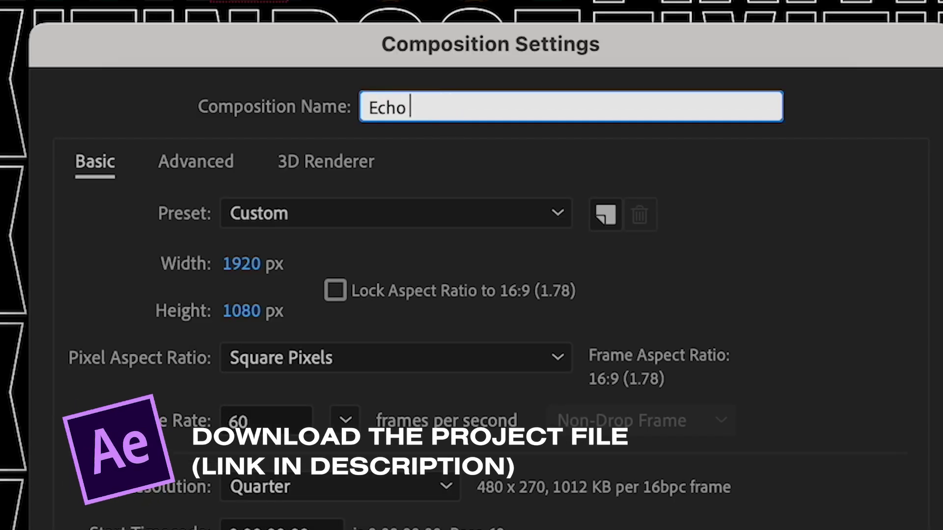
text( text)
click(279, 420)
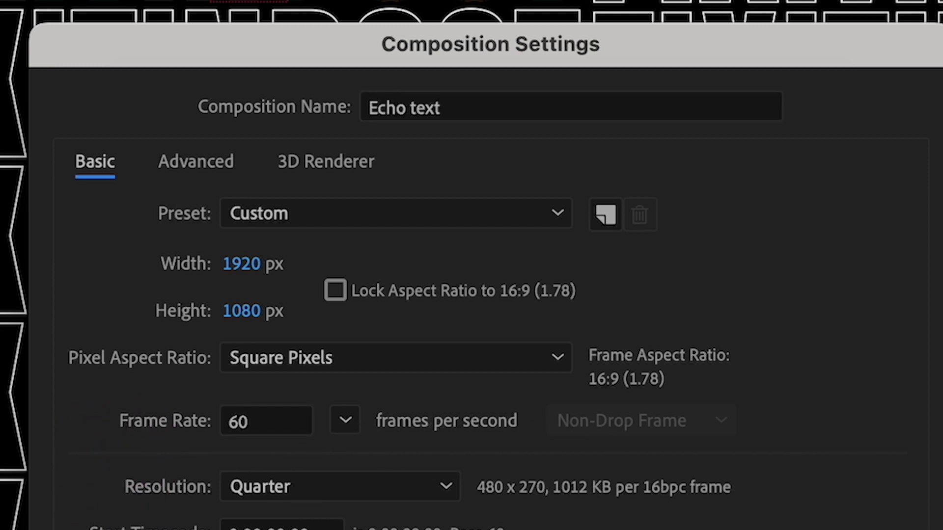
click(269, 514)
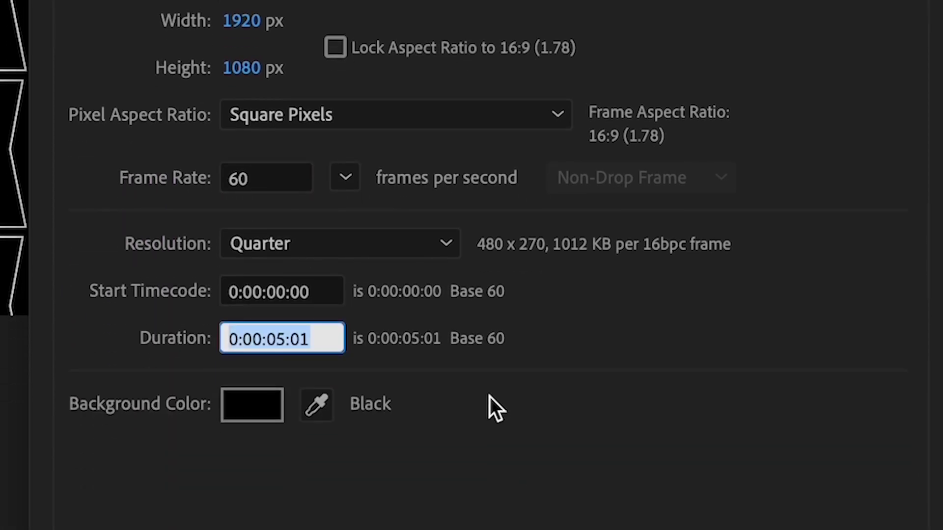
text(5:00)
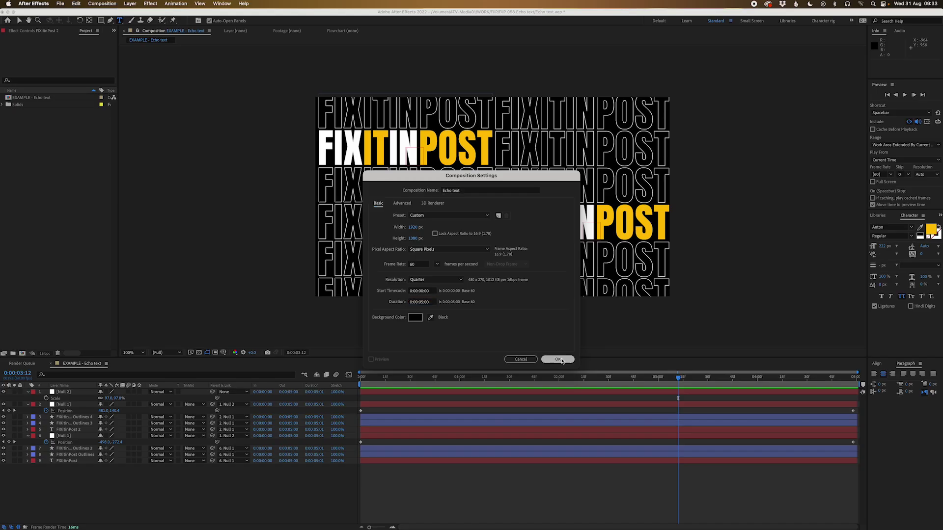
click(846, 437)
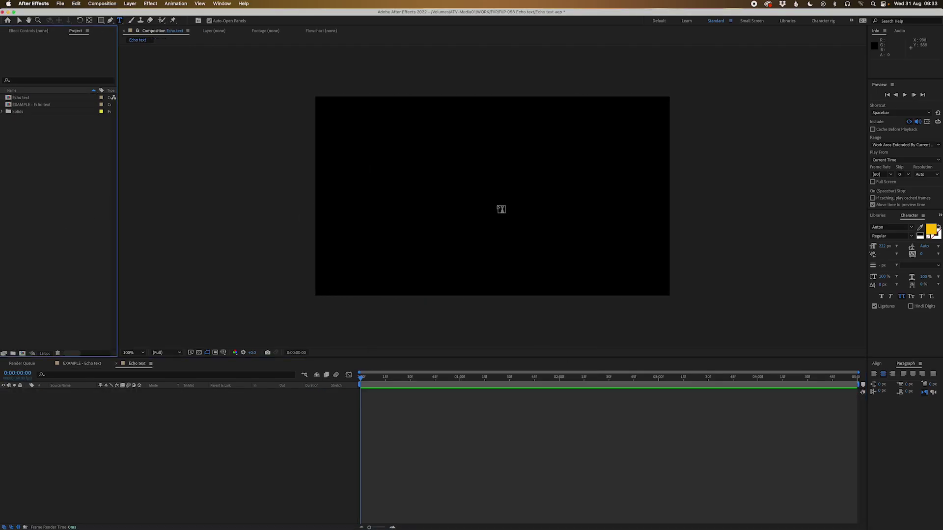
Add the yellow title FIXITINPOST to the composition and colour the letters FIX and IN white
click(485, 195)
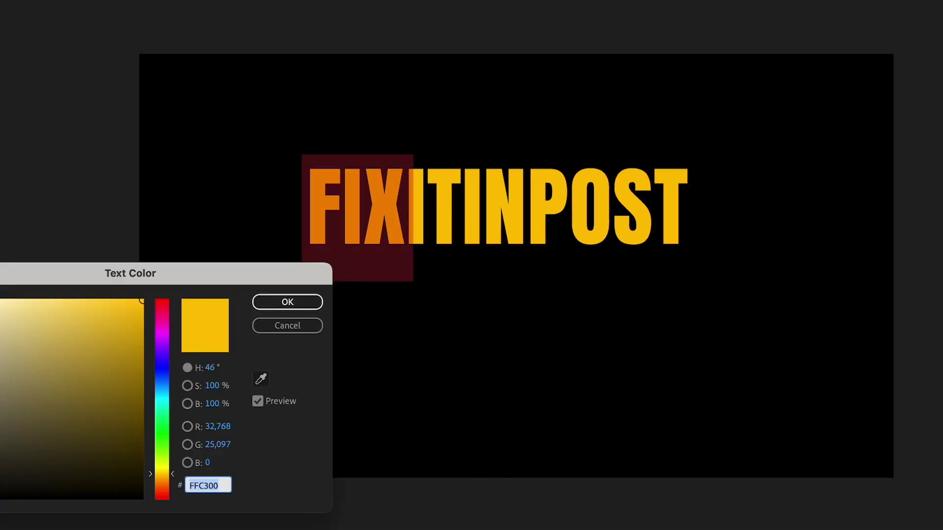
click(289, 301)
drag(462, 213, 536, 213)
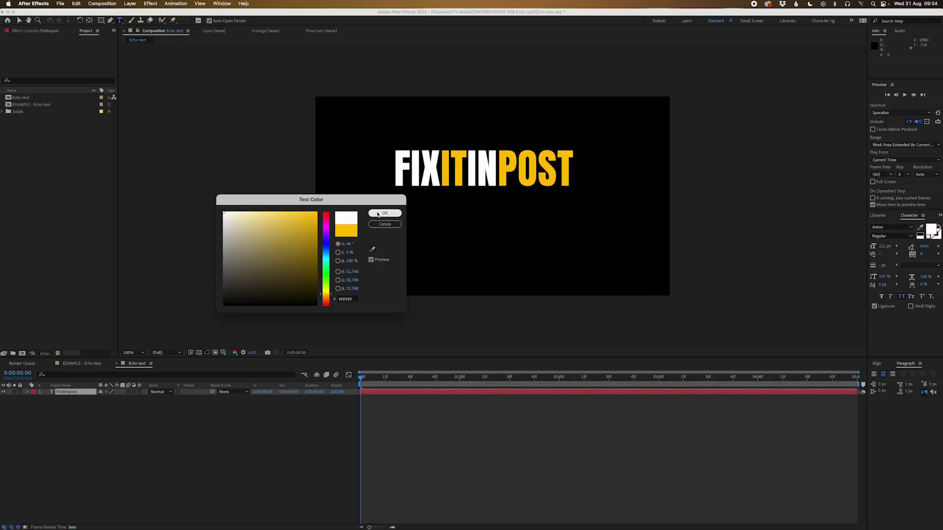
click(378, 214)
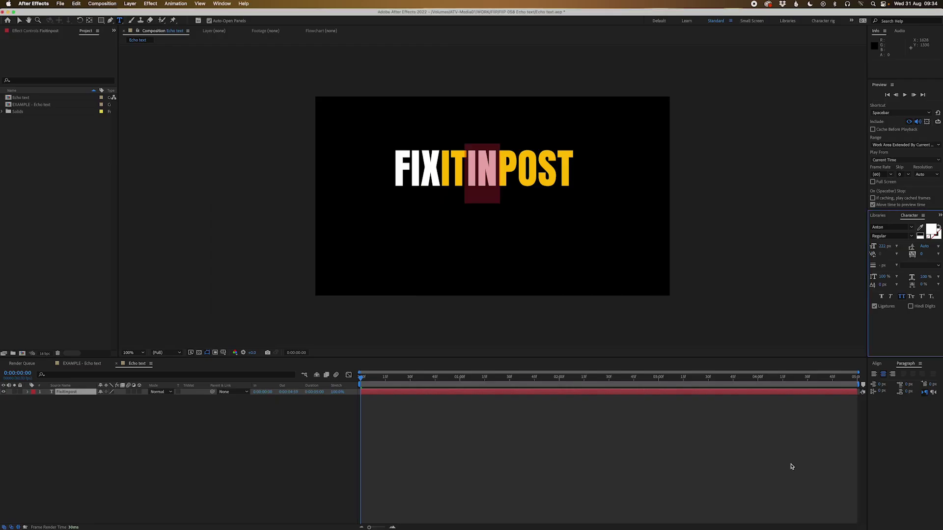
click(793, 468)
Center the title's paragraph alignment and align the text layer horizontally and vertically to the composition's centre
click(884, 376)
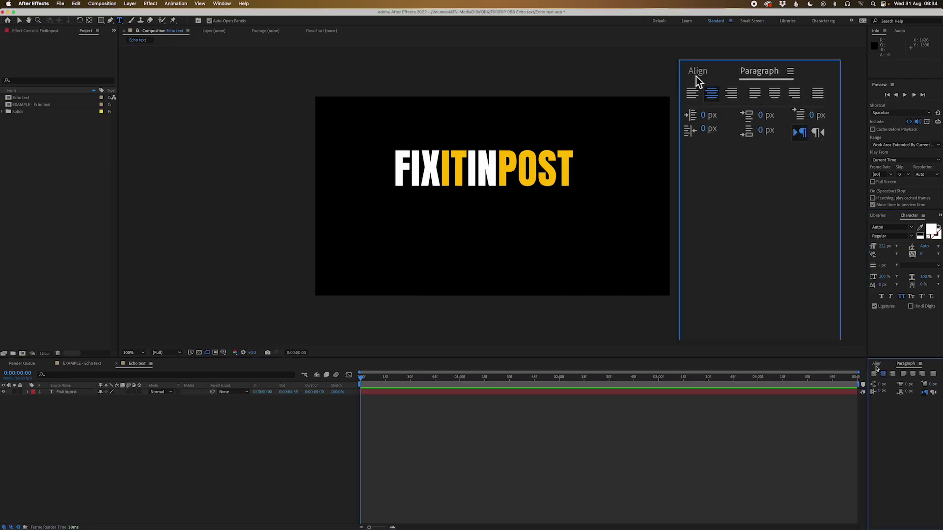
click(877, 365)
click(682, 391)
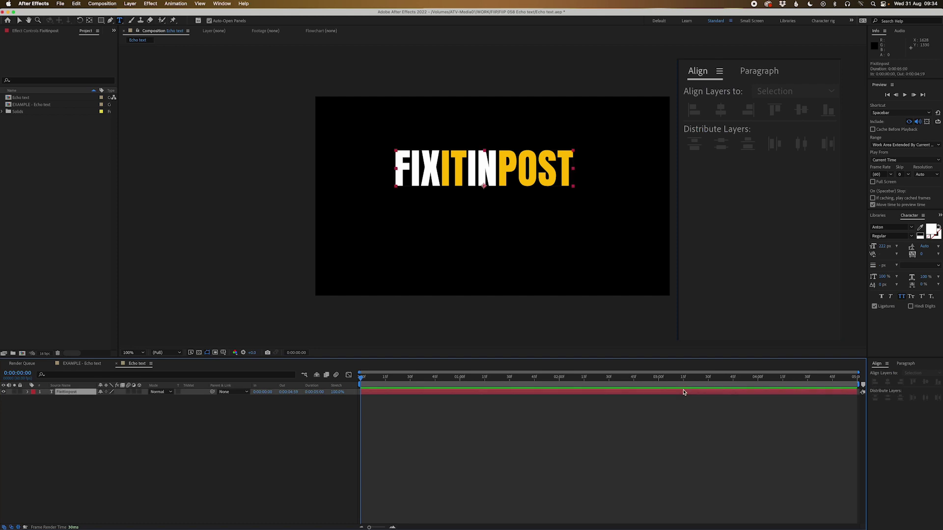
click(888, 382)
click(925, 381)
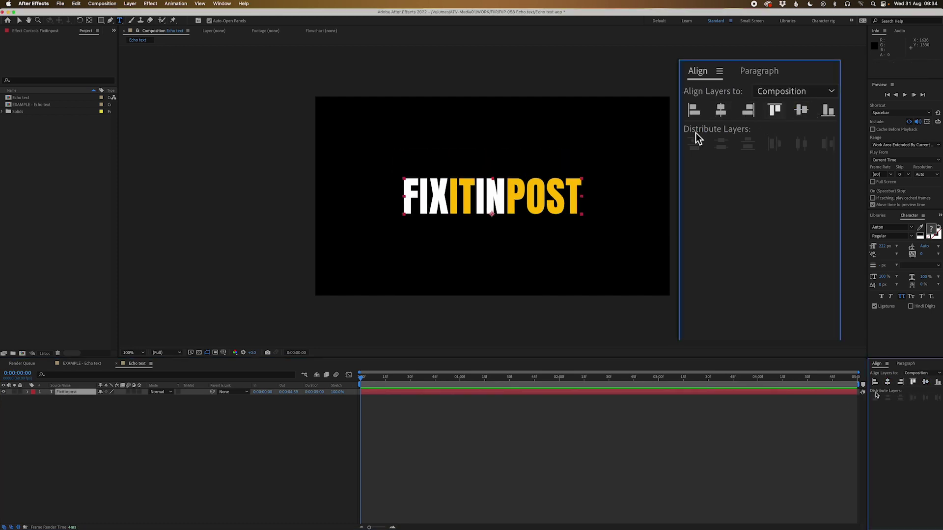
Create shapes from the Fixitinpost text layer
click(597, 425)
click(584, 393)
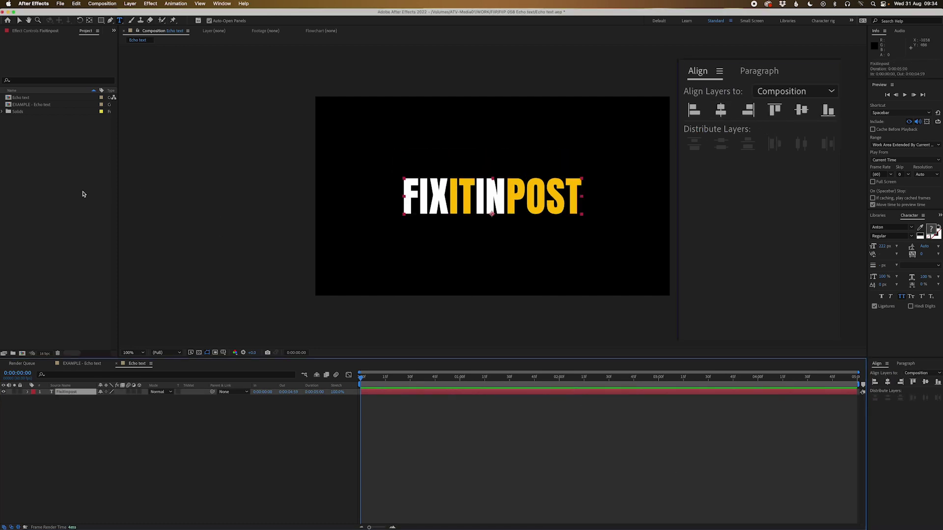
click(400, 404)
click(400, 393)
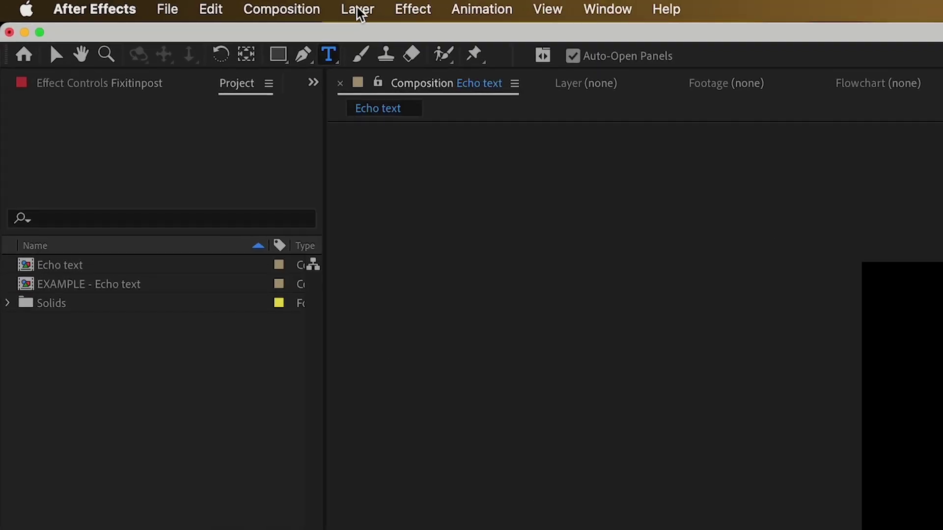
click(132, 6)
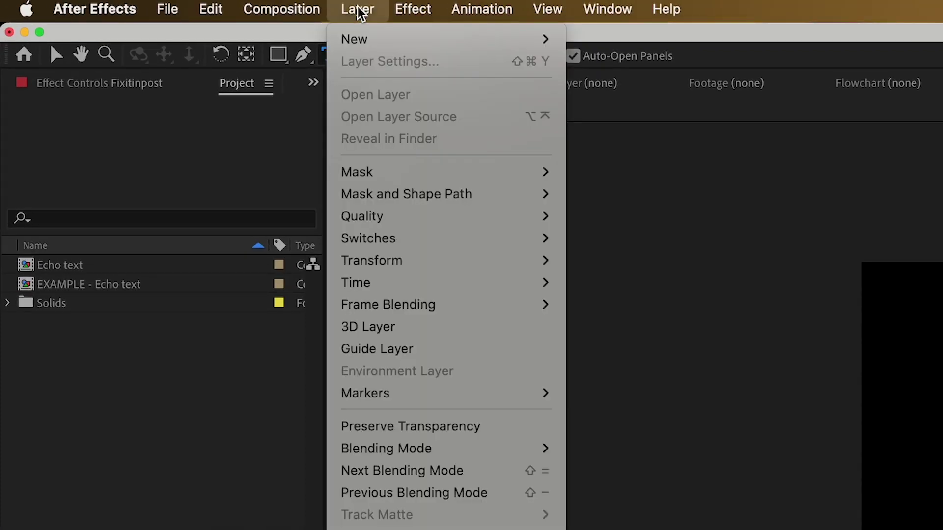
mouse_move(520, 345)
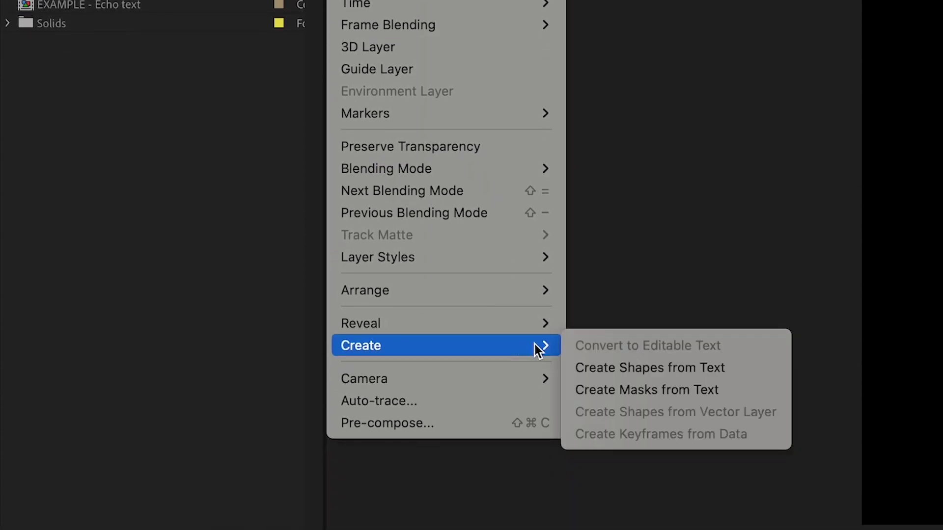
click(730, 368)
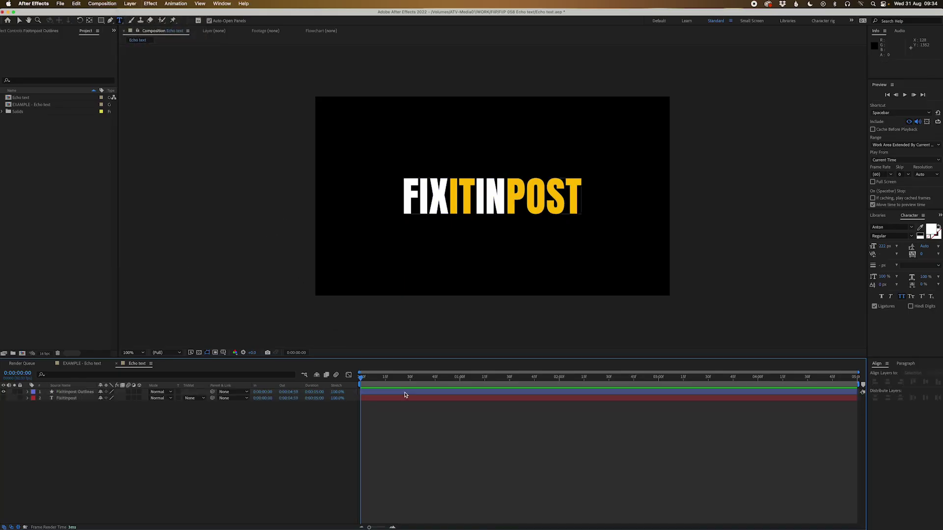
Try moving the outlines shape layer upward in the composition and undo the move
click(405, 395)
drag(490, 192, 489, 153)
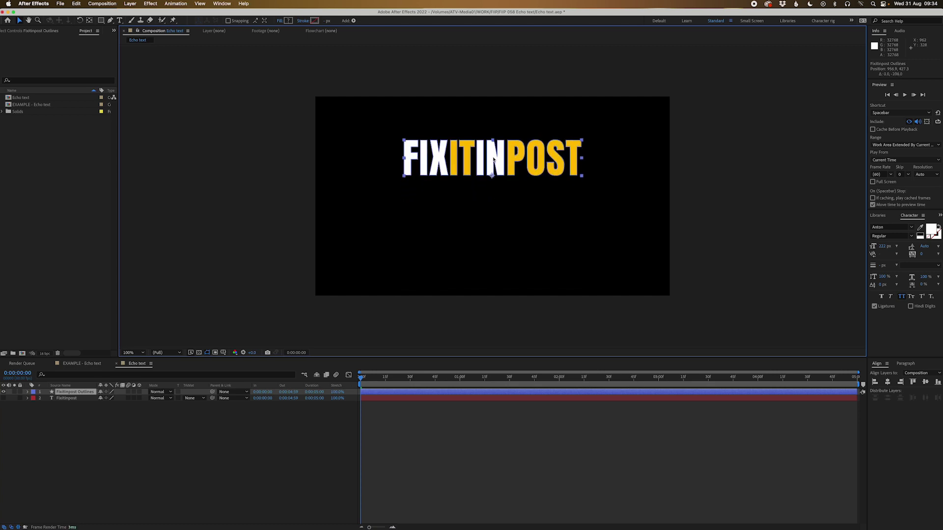
key(super+z)
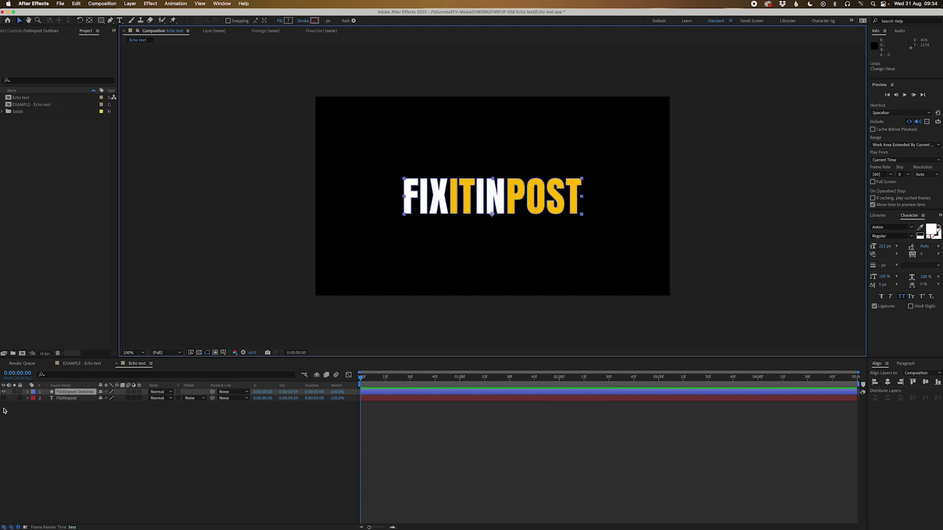
Turn on the original text layer's visibility and move the outlines layer straight up to sit directly above it
click(4, 398)
click(72, 410)
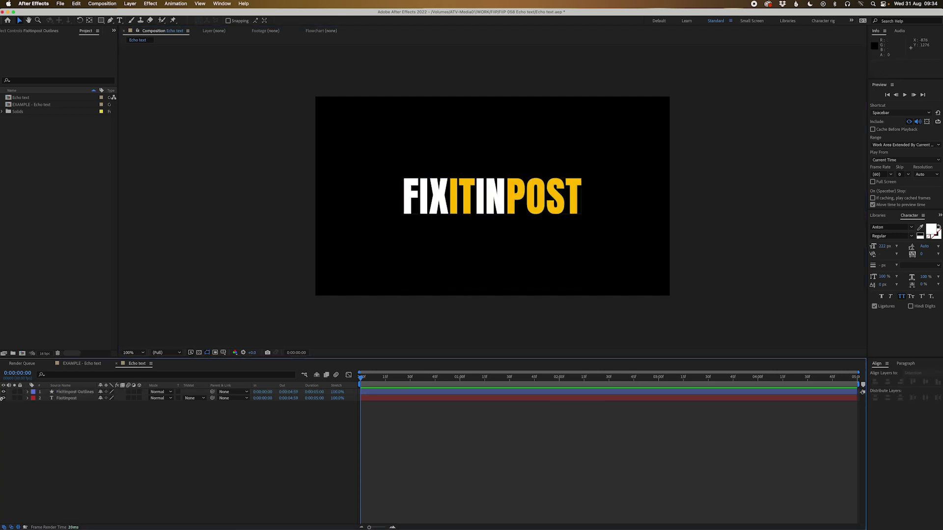
click(60, 398)
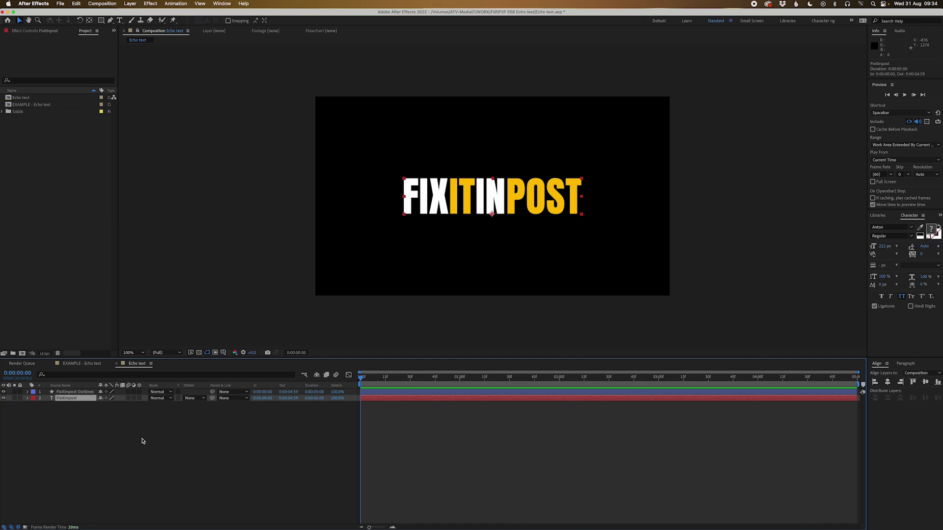
click(415, 207)
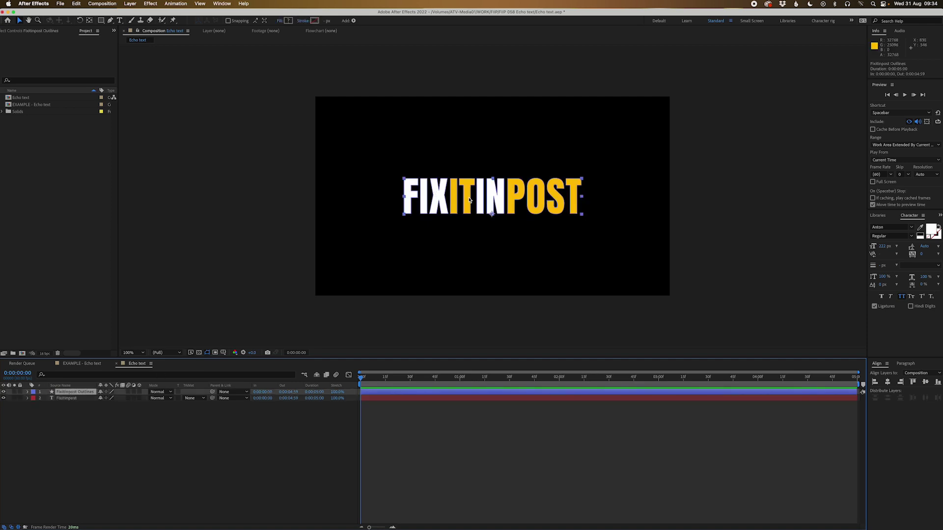
drag(469, 200, 471, 163)
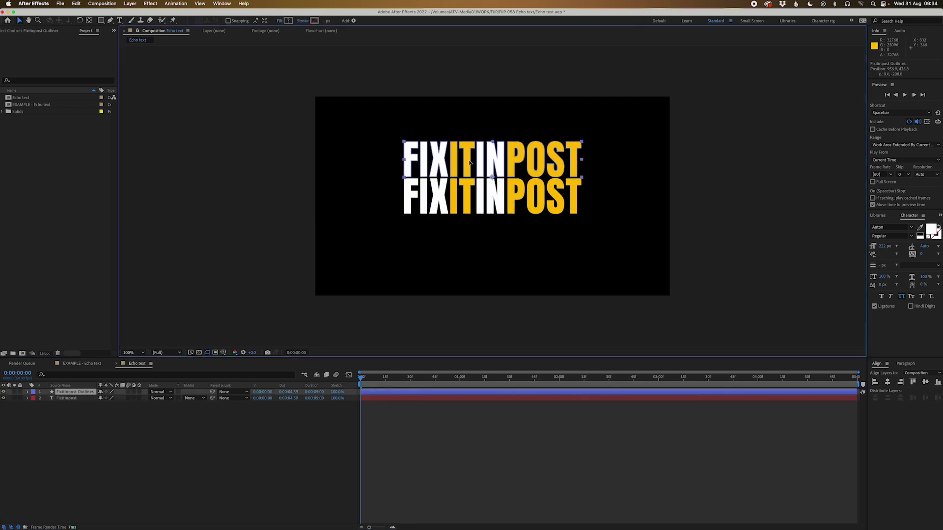
click(216, 466)
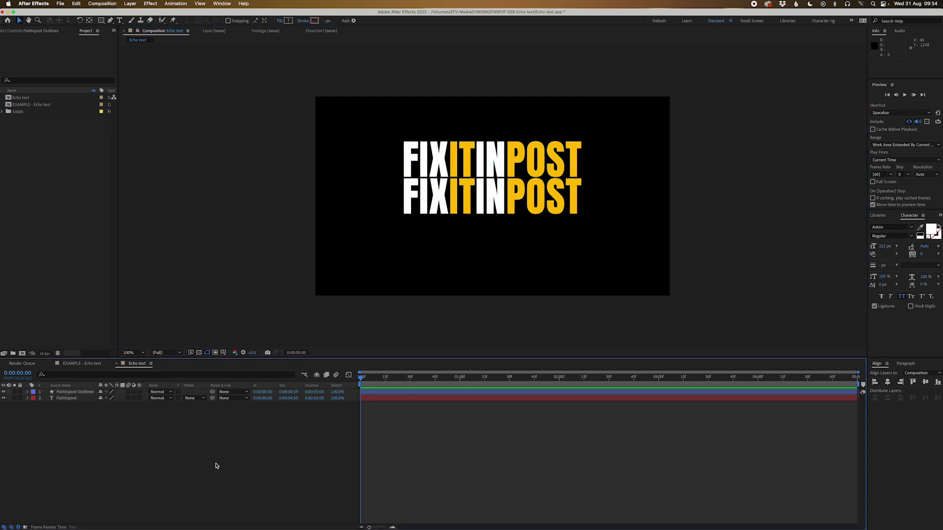
Expand the outlines layer's contents to examine the letter groups and the path of the letter F
click(27, 392)
click(33, 399)
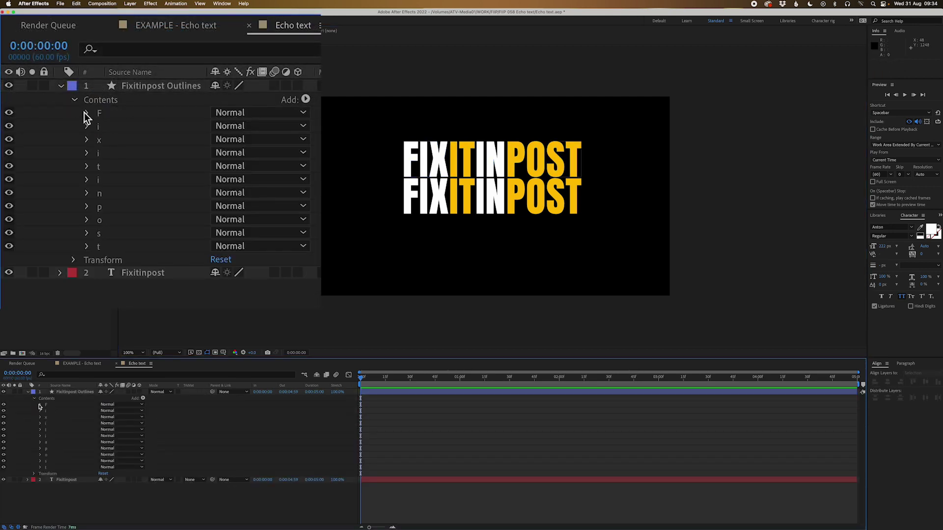
click(40, 405)
click(54, 411)
click(47, 411)
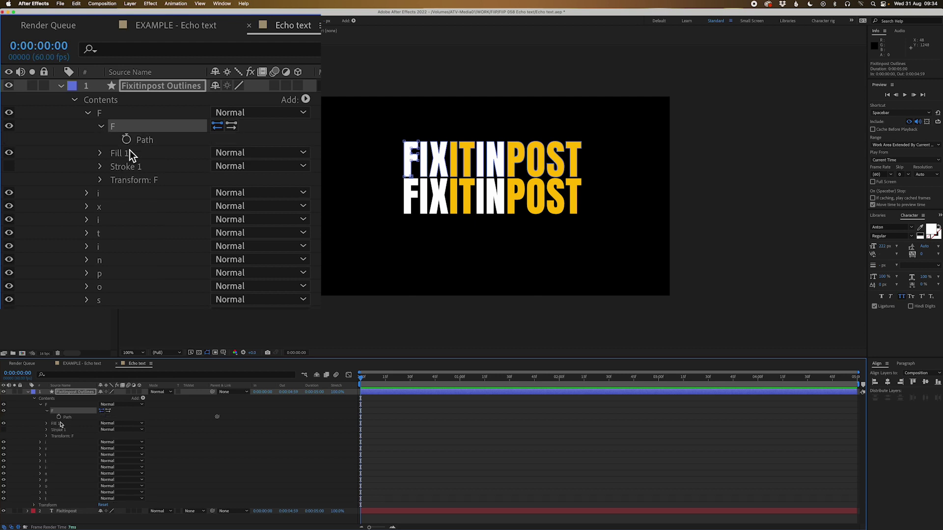
click(67, 418)
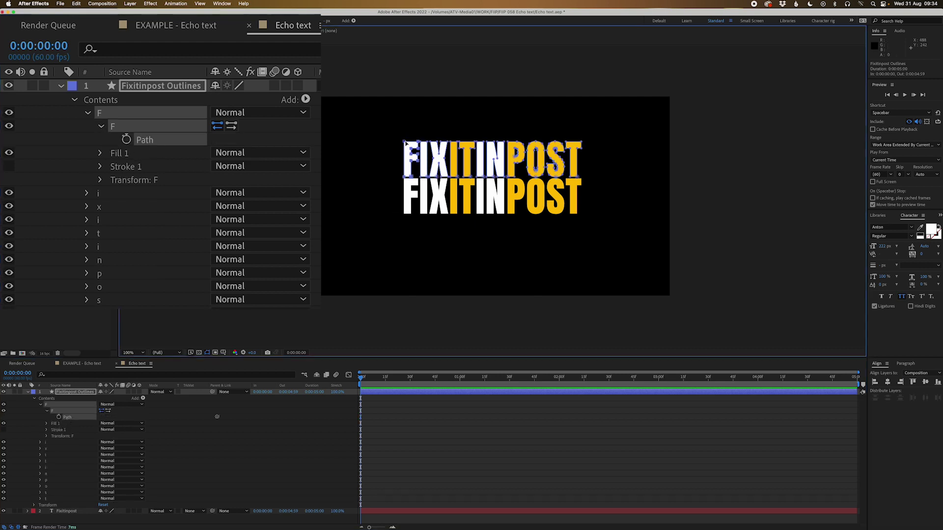
Try pulling the upper-left corner point of the letter F outward, and collapse the letter's group
drag(404, 142, 369, 143)
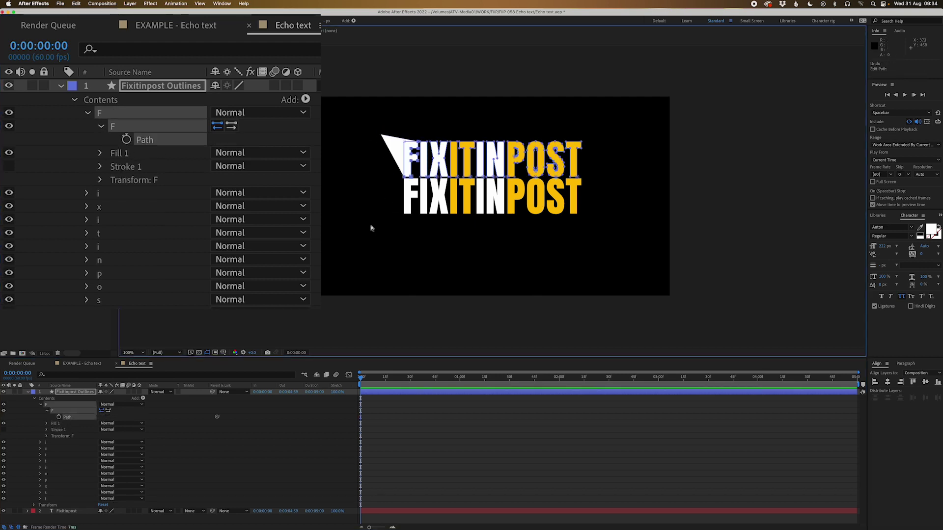
click(468, 406)
click(88, 113)
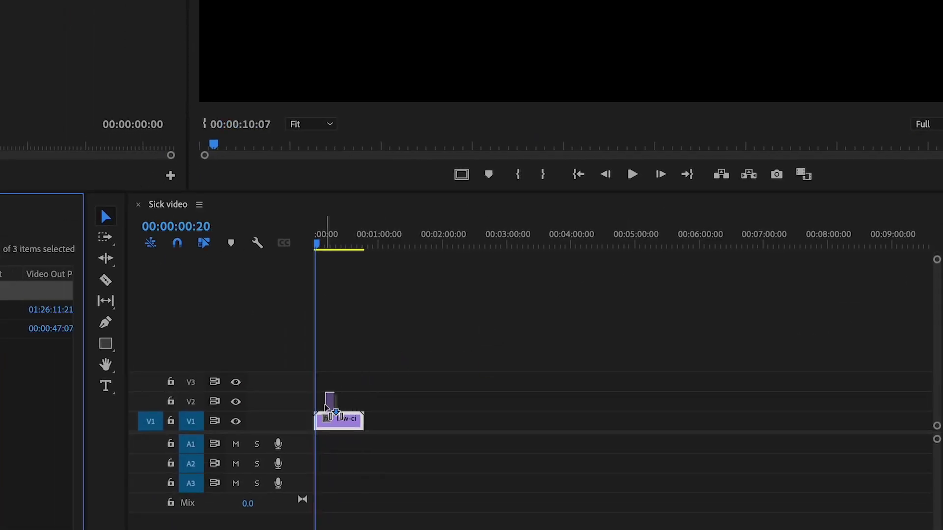
Switch to Premiere Pro, place a clip above the V1 clip in the Sick video sequence, and start playback
drag(325, 407, 324, 407)
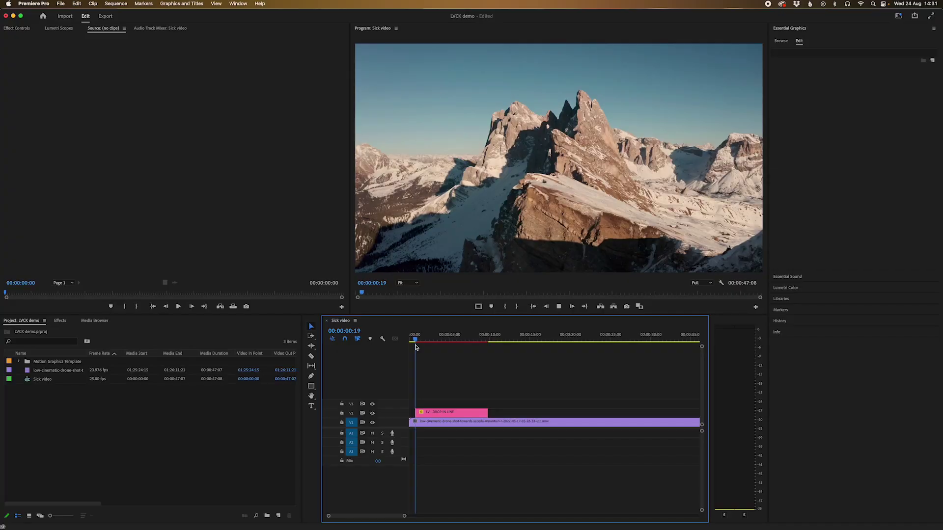
key(space)
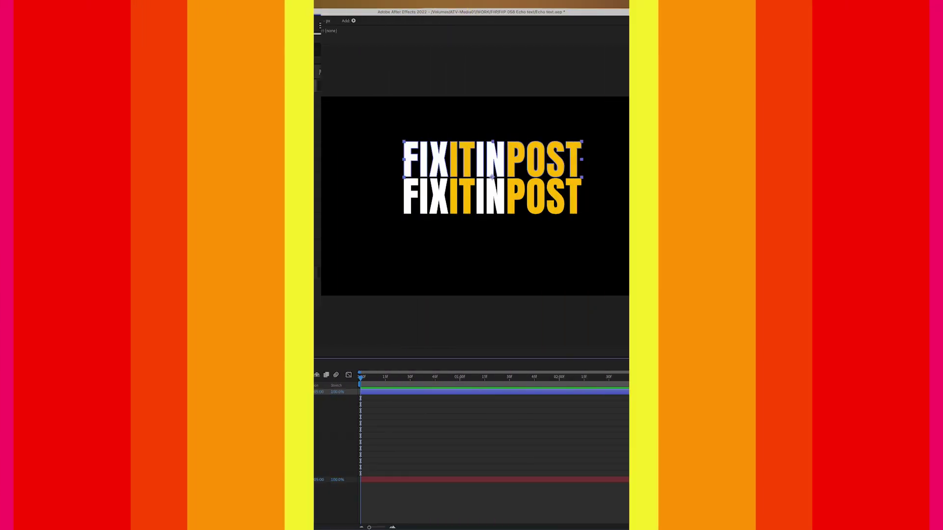
Return to After Effects and group all the letter shapes of the outlines layer, from F to t, into one group
click(101, 114)
shift+click(103, 250)
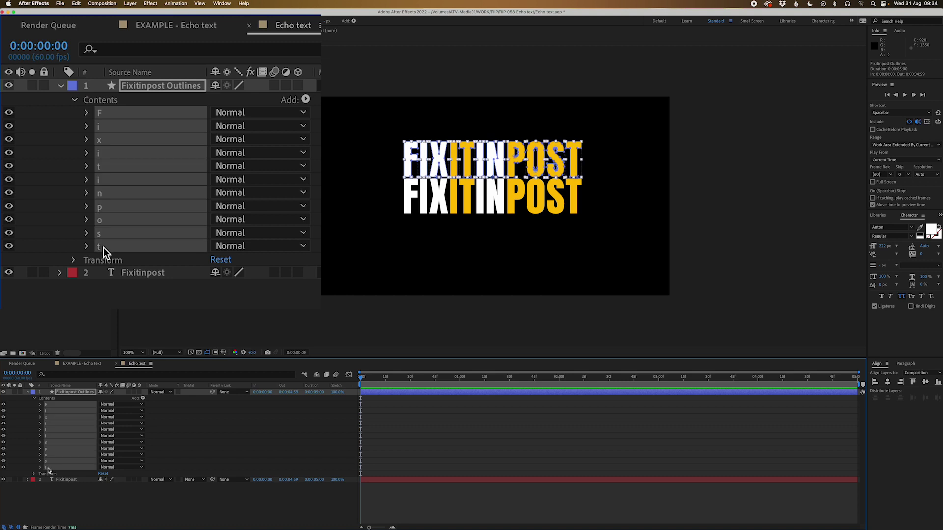
key(super+g)
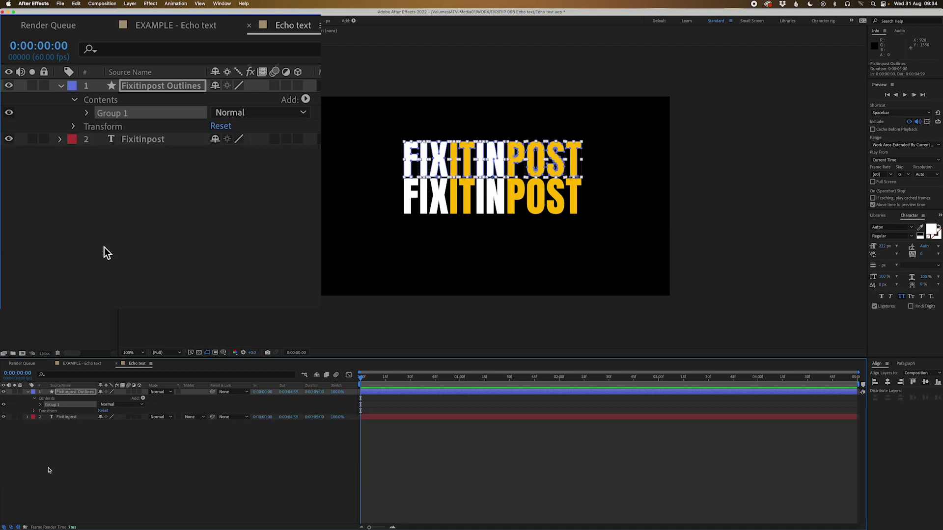
click(152, 279)
key(super+z)
right_click(107, 111)
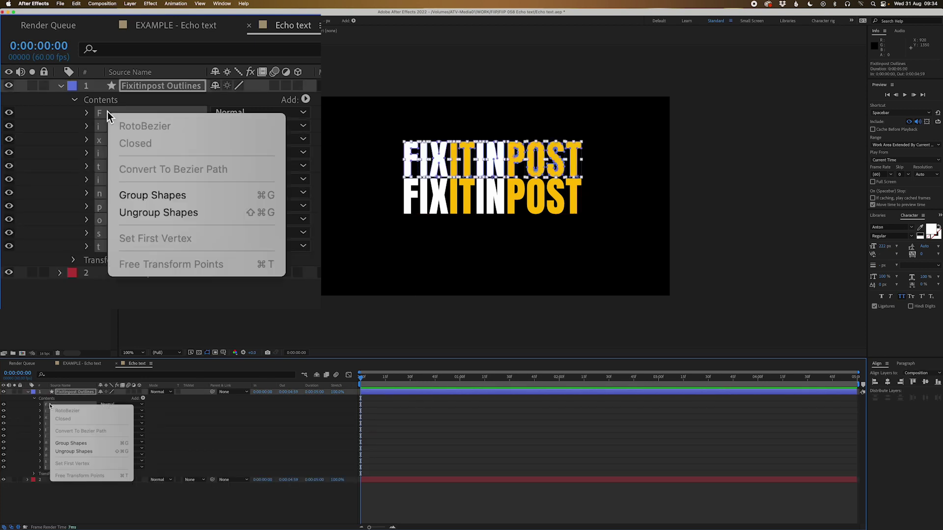
click(155, 195)
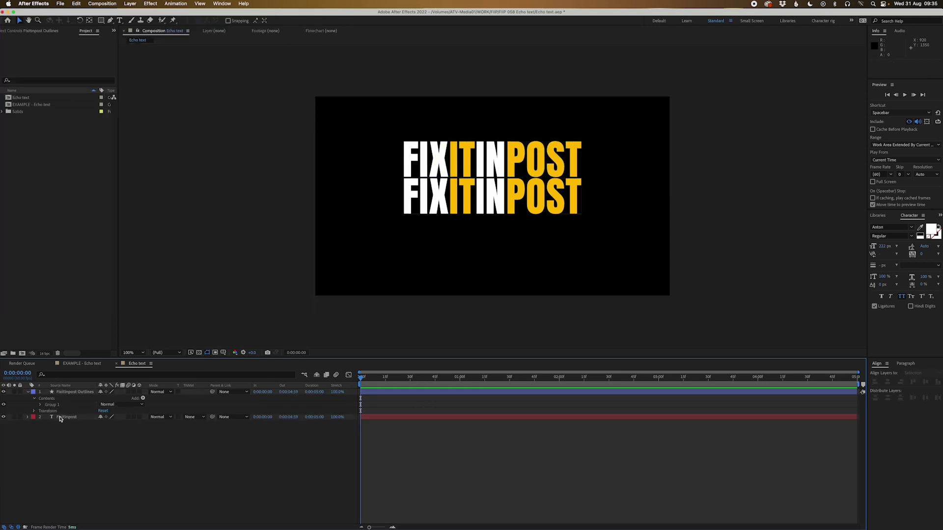
Add a Repeater to the outlines layer's contents and expand its settings and transform properties
click(49, 400)
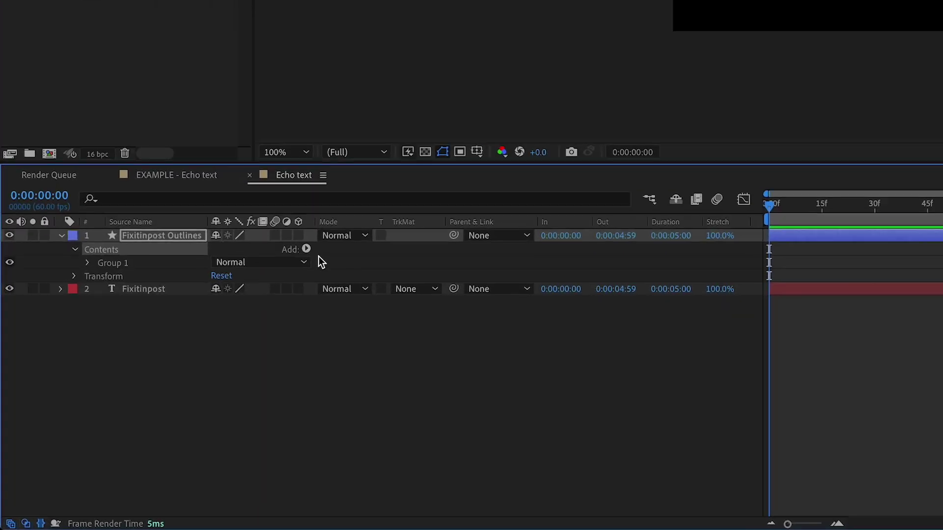
click(306, 250)
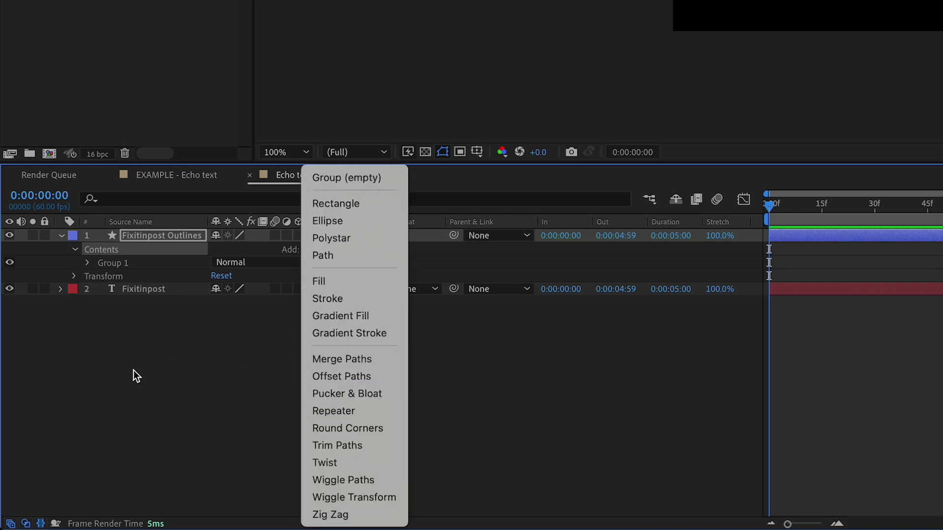
click(137, 376)
click(307, 249)
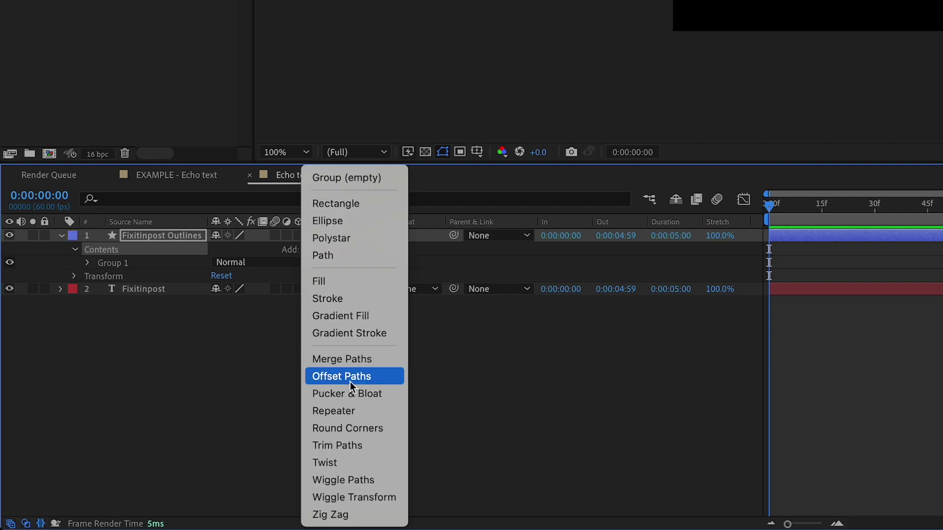
click(358, 418)
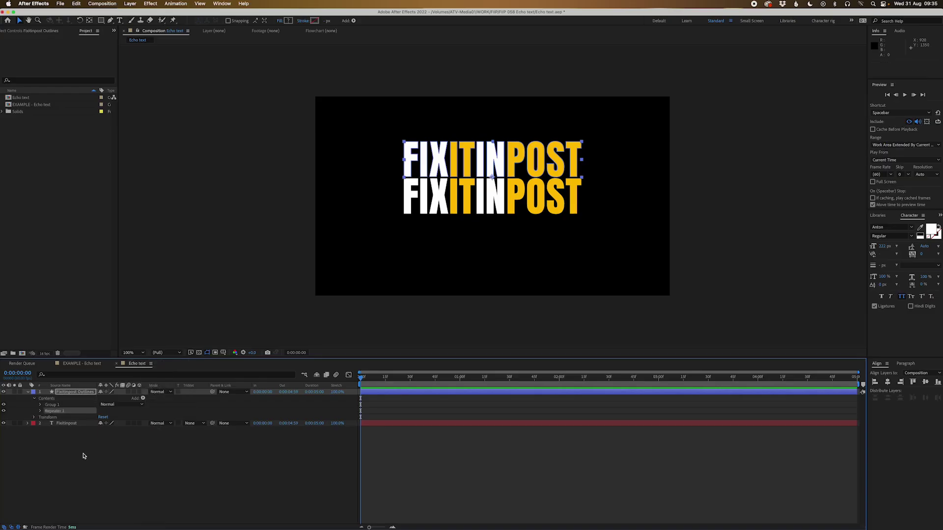
click(41, 412)
click(46, 437)
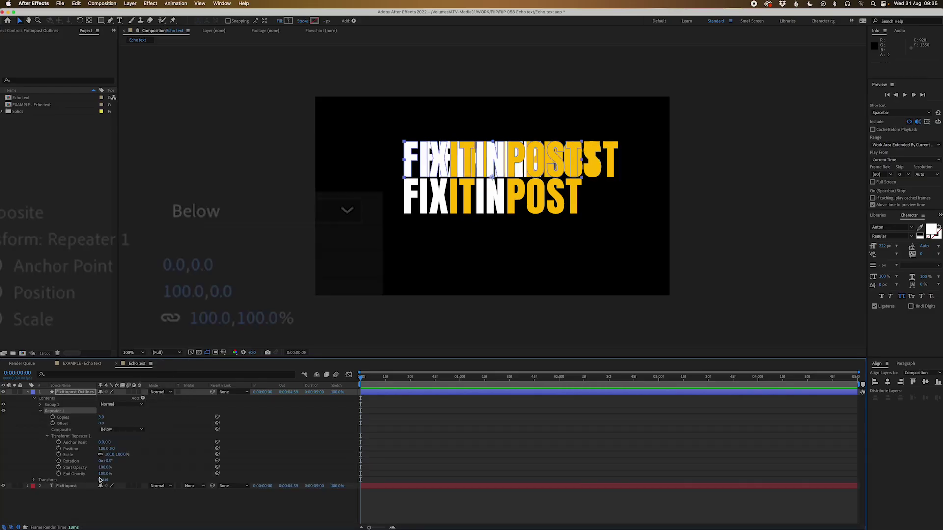
Set the Repeater's Position to 0, -198 so that the copies stack upward
click(104, 449)
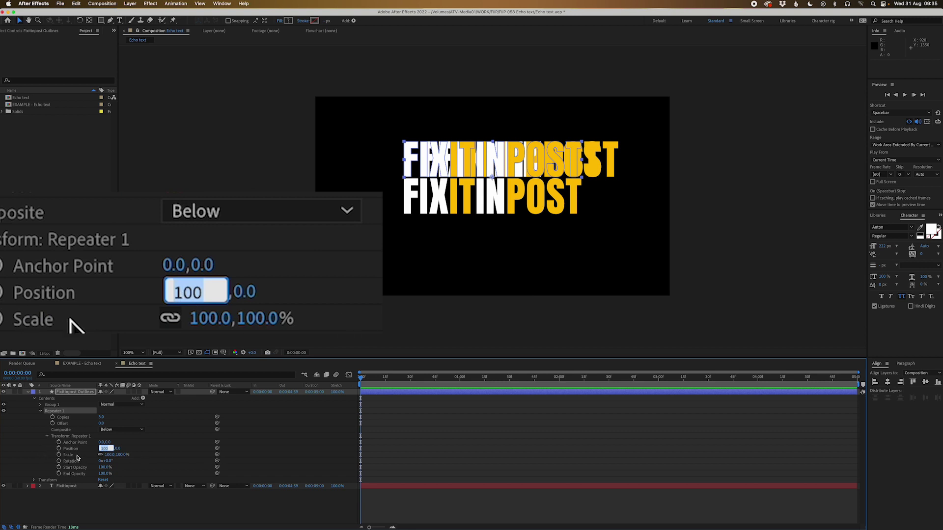
text(0)
key(Return)
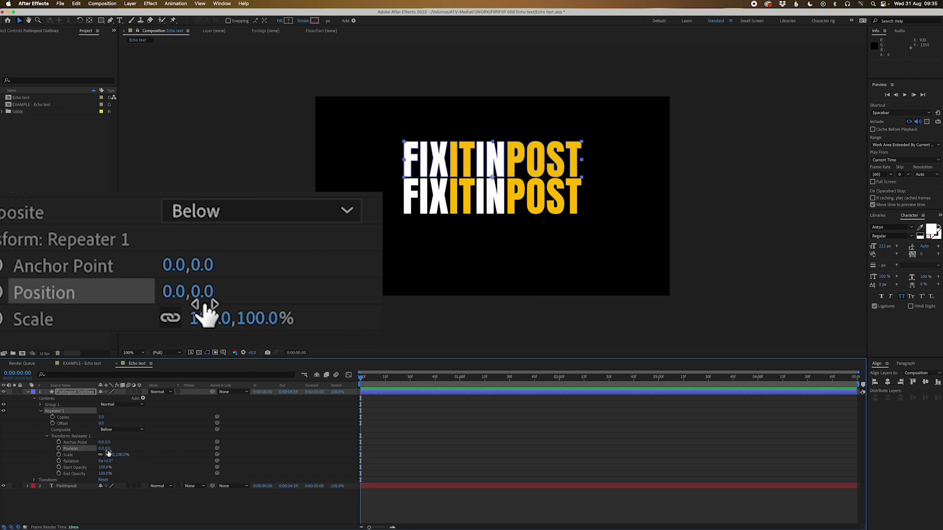
drag(108, 451, 33, 455)
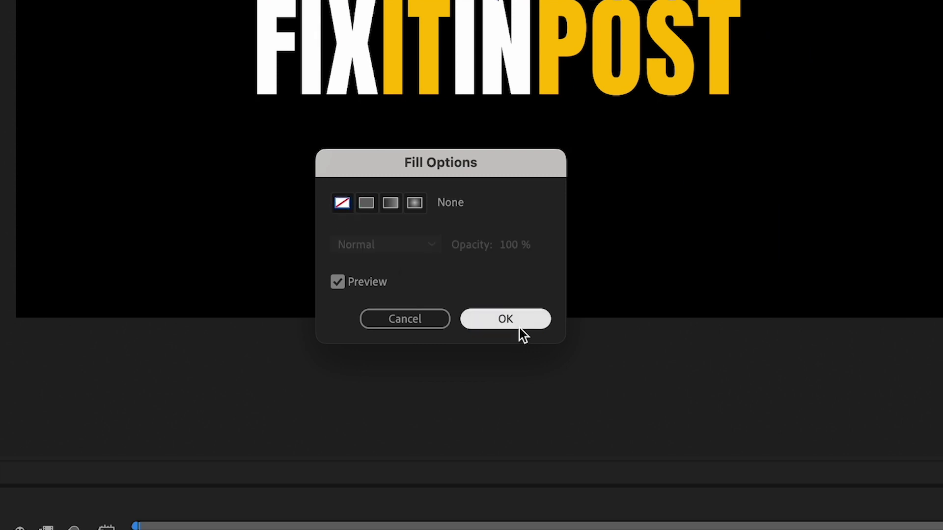
Set the outlines layer's fill to None and its stroke to a solid color
click(520, 328)
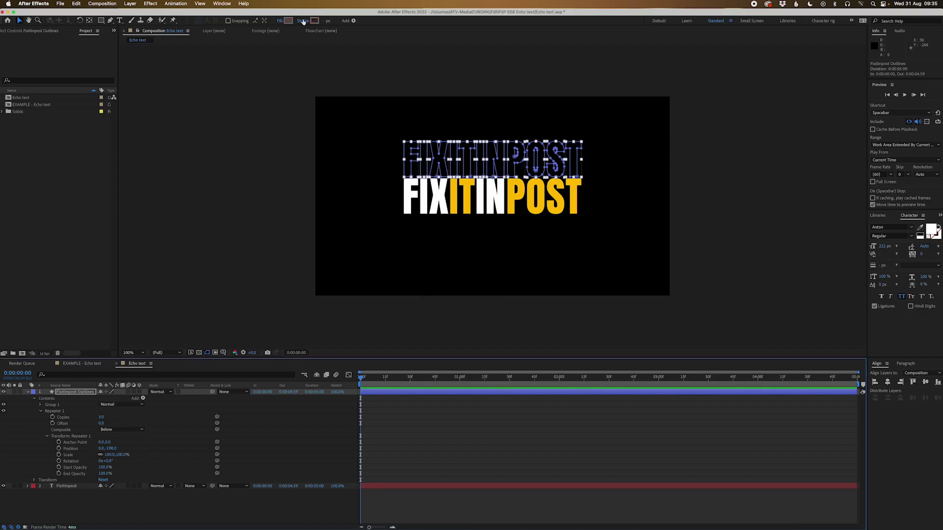
click(303, 21)
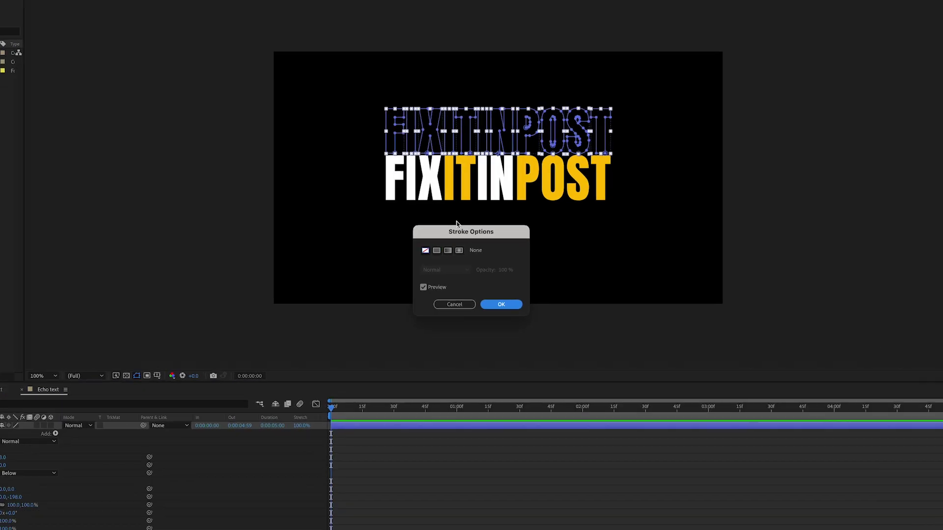
click(444, 254)
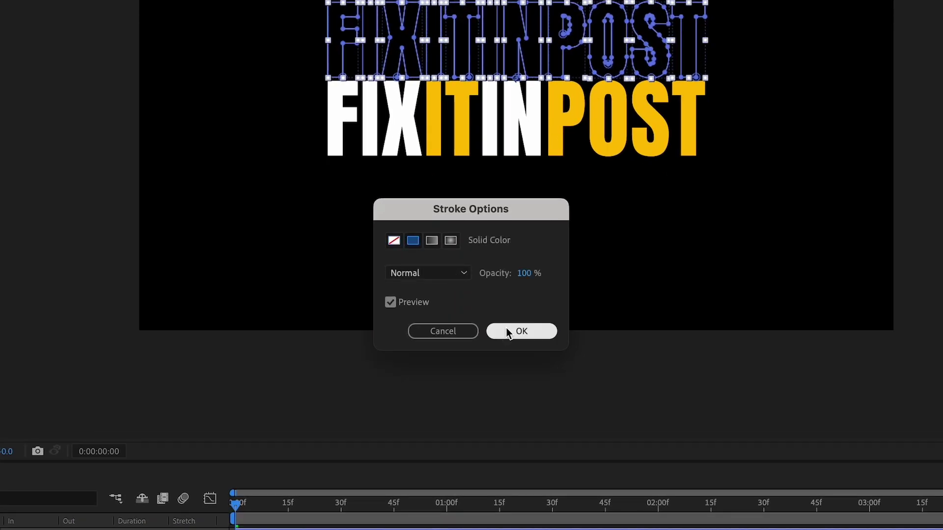
click(506, 328)
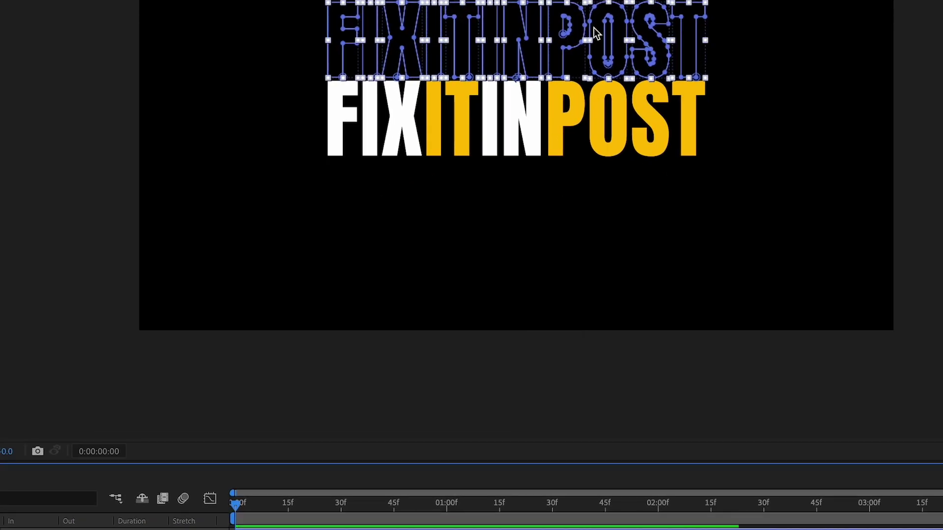
click(597, 331)
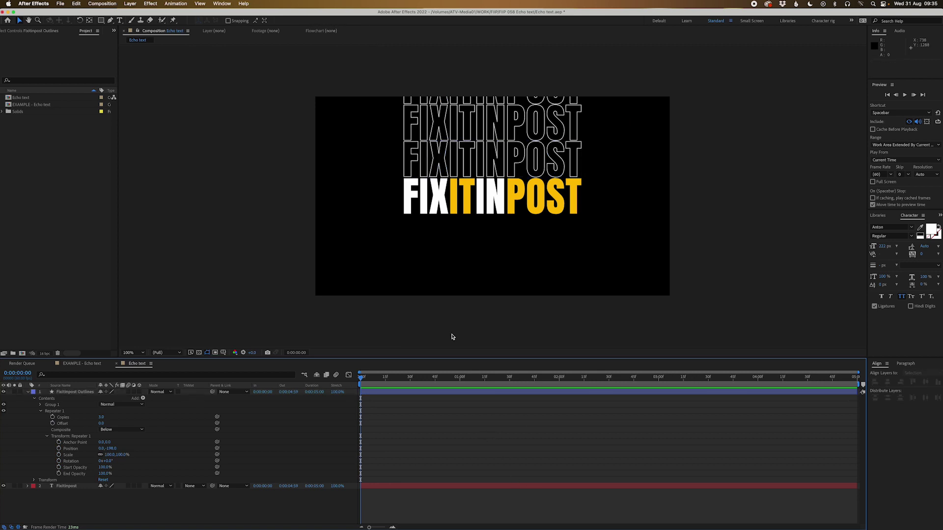
Set the outlines layer's stroke width to 2 px
click(440, 394)
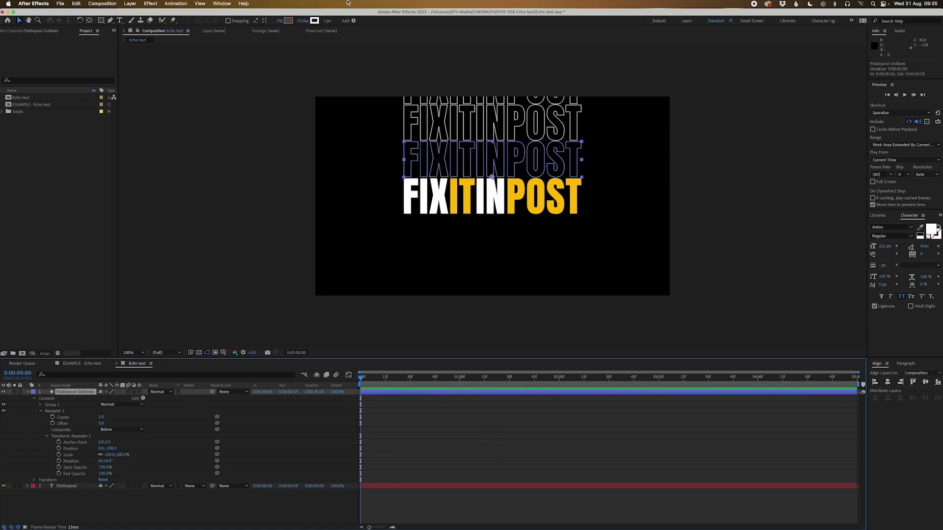
mouse_move(326, 21)
mouse_down()
mouse_move(347, 21)
mouse_move(330, 22)
mouse_up()
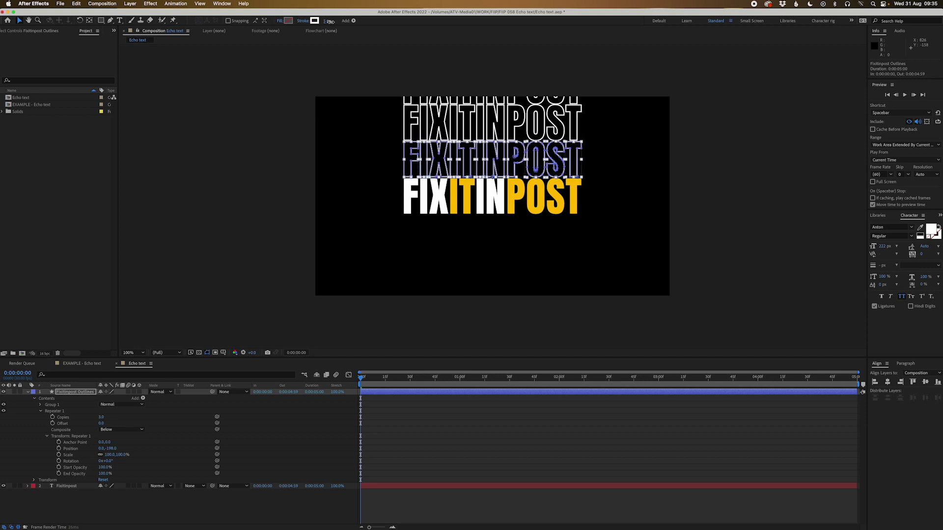
text(2)
key(Return)
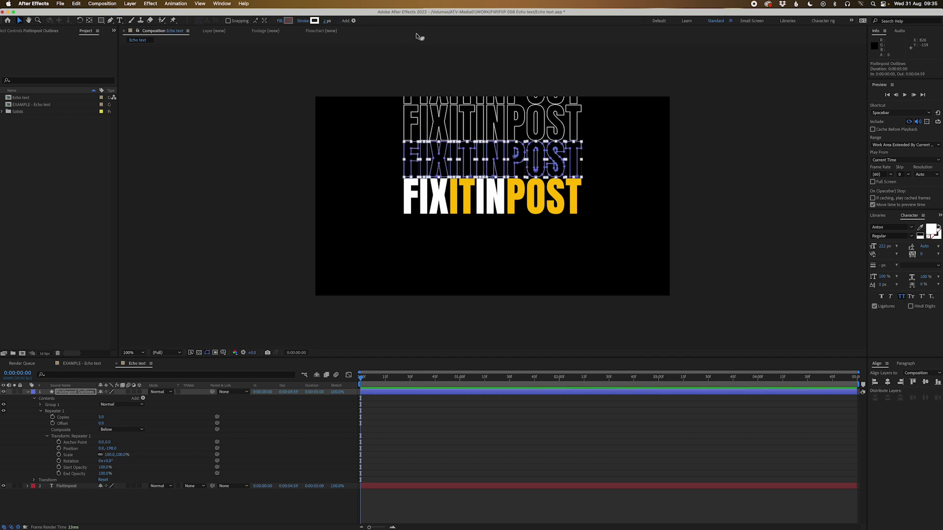
Try moving the repeated outlines down and to the left of the title, and undo the change
click(64, 418)
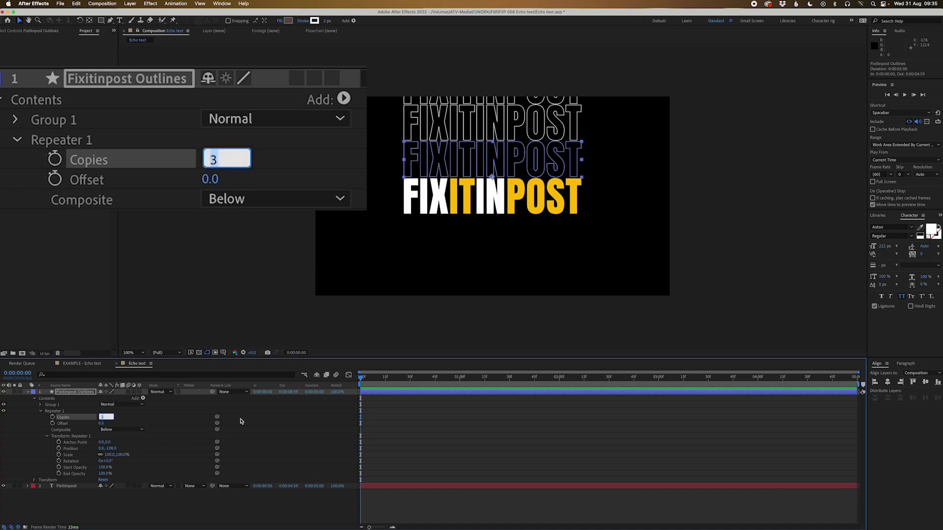
key(Return)
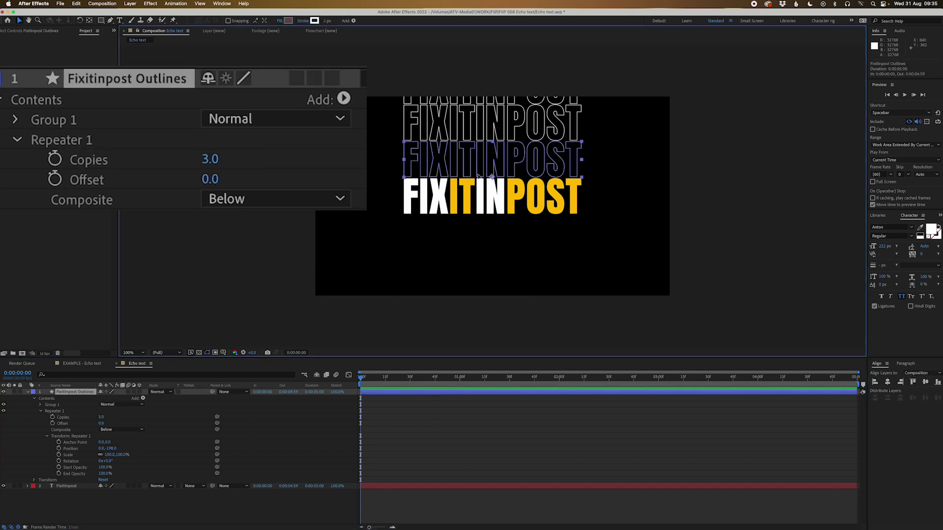
drag(449, 172, 388, 328)
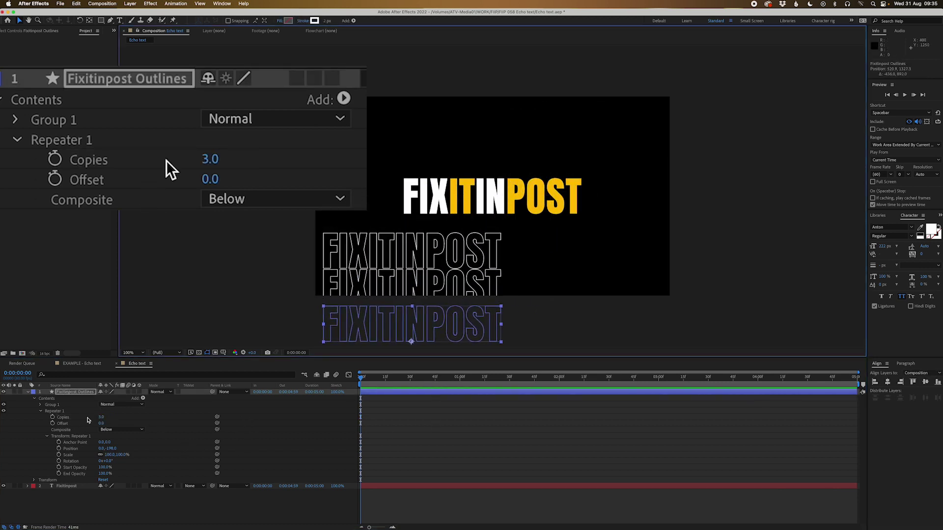
mouse_move(98, 418)
mouse_down()
mouse_move(113, 419)
mouse_move(102, 420)
mouse_up()
key(super+z)
key(super+z)
key(super+z)
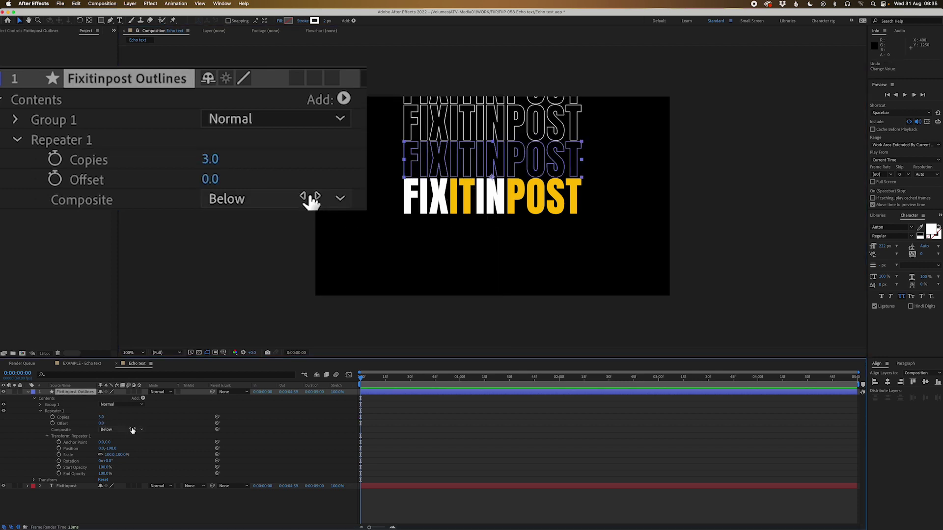
Set the Repeater's number of copies to 10
text(10)
key(Return)
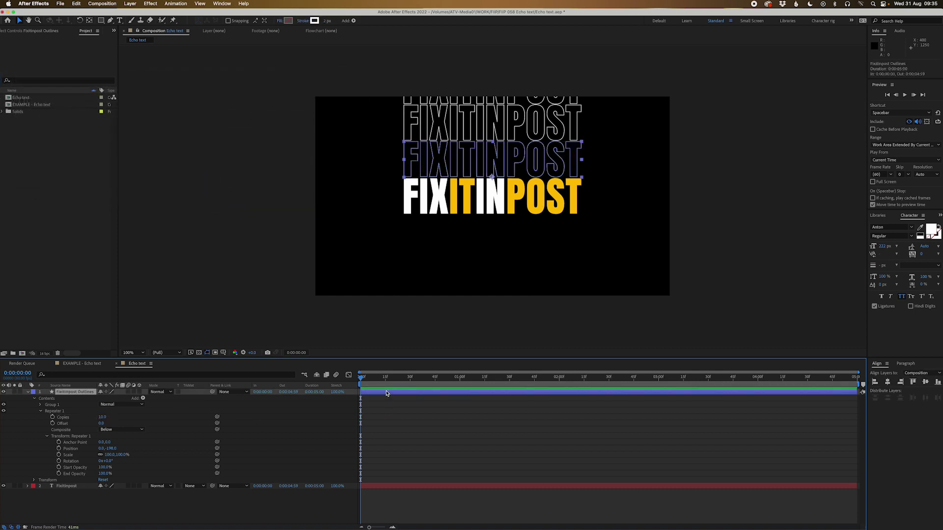
Duplicate the outlines layer and place the duplicate directly below the filled title
click(396, 410)
click(392, 393)
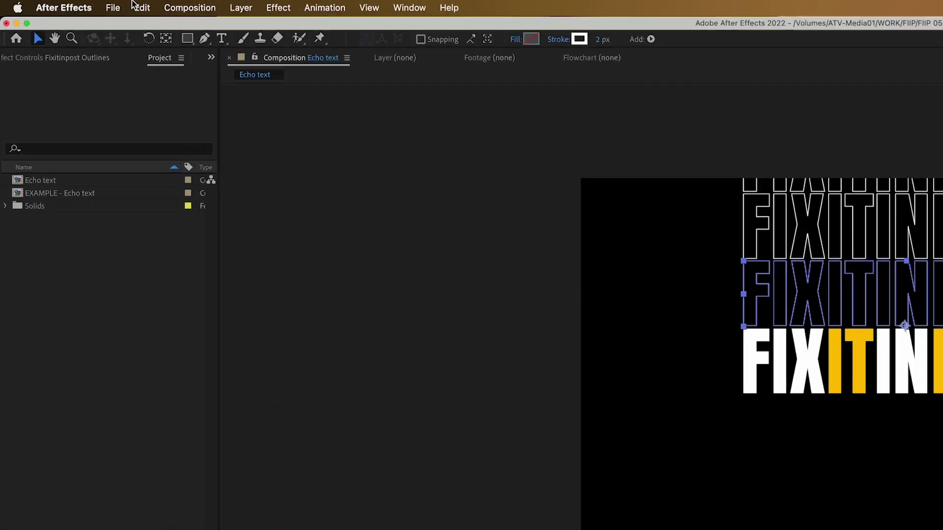
click(77, 4)
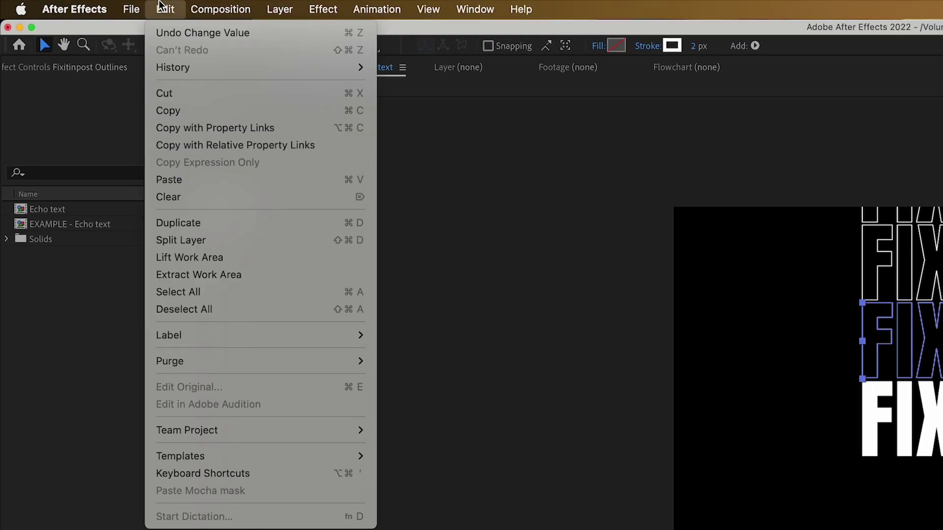
click(253, 224)
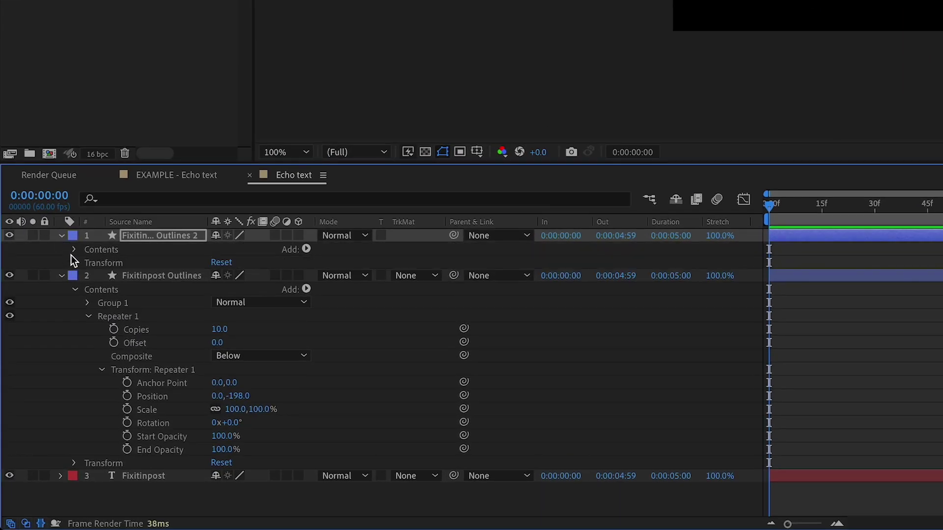
Set the duplicate outlines layer's Repeater Position to 0, 198 so that its copies stack downward
click(74, 248)
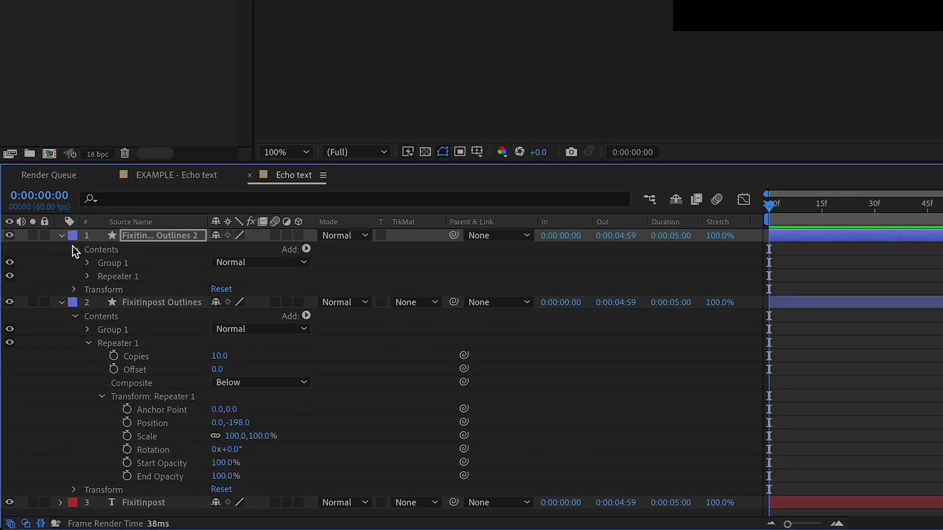
click(87, 277)
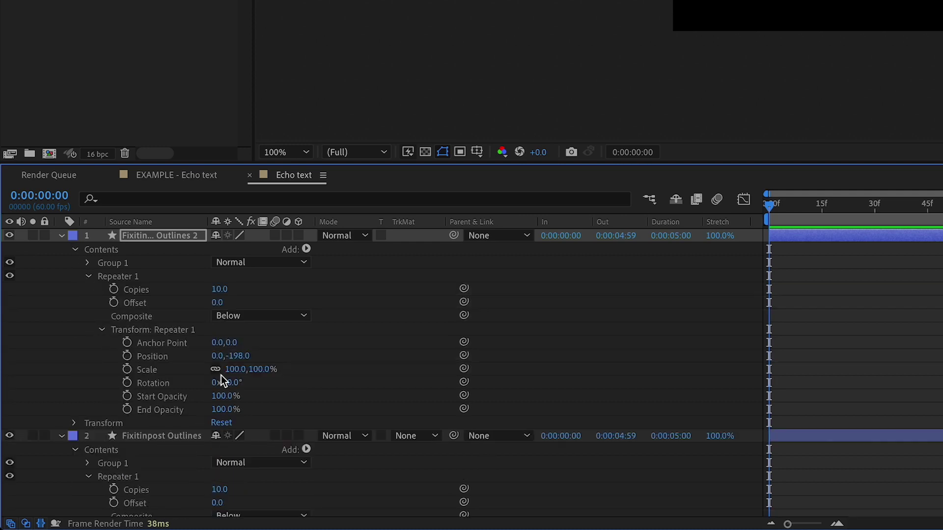
click(241, 355)
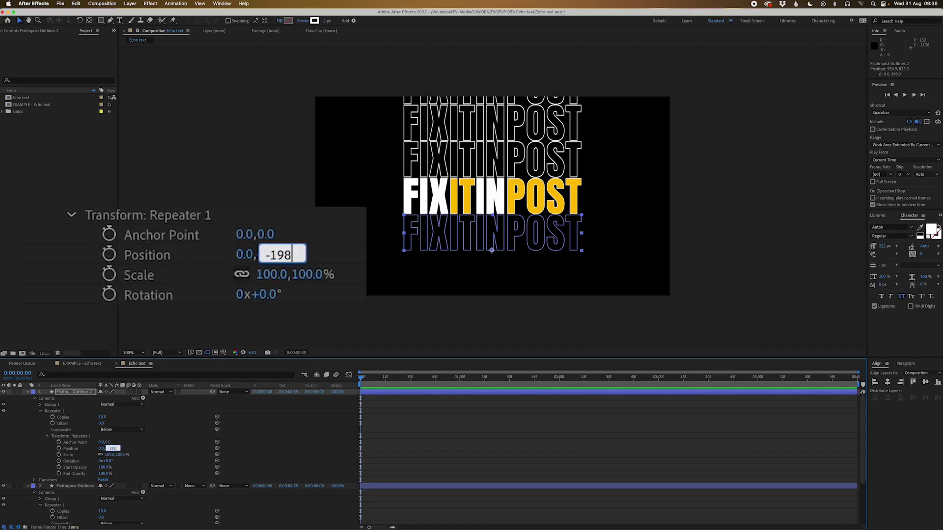
key(BackSpace)
key(Return)
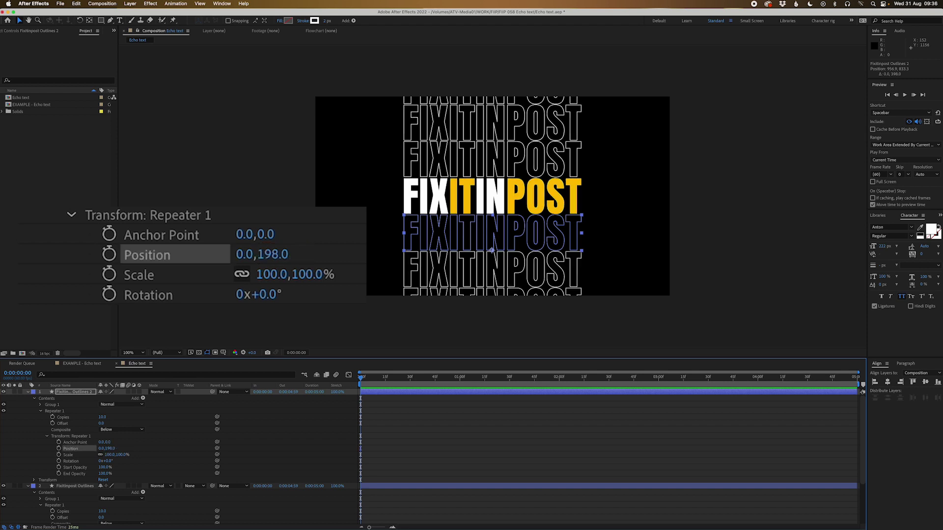
click(469, 448)
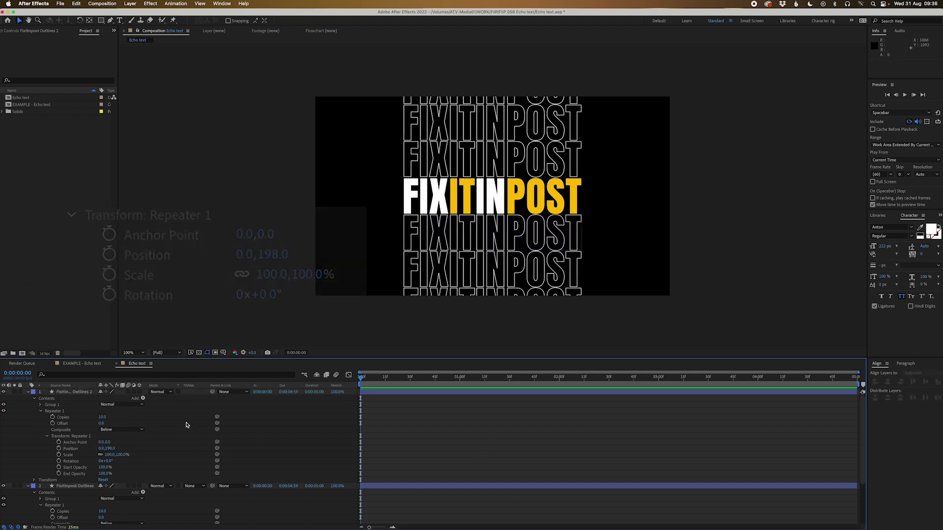
Collapse both outlines layers and add a null object to the composition
click(28, 392)
click(28, 398)
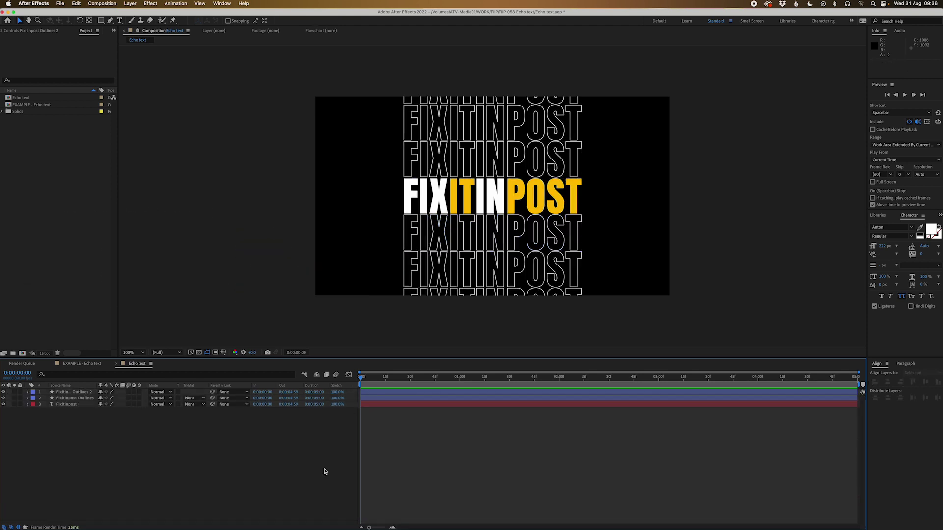
right_click(380, 448)
mouse_move(437, 325)
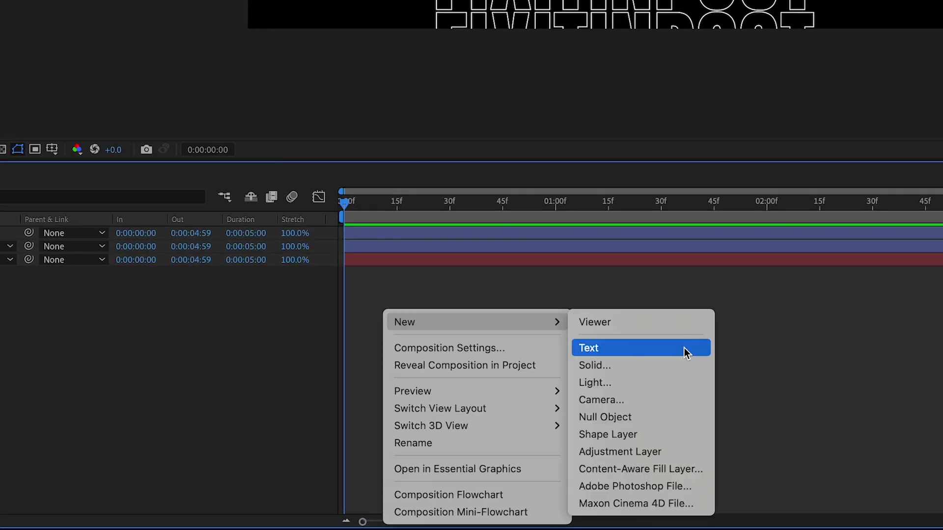
click(661, 416)
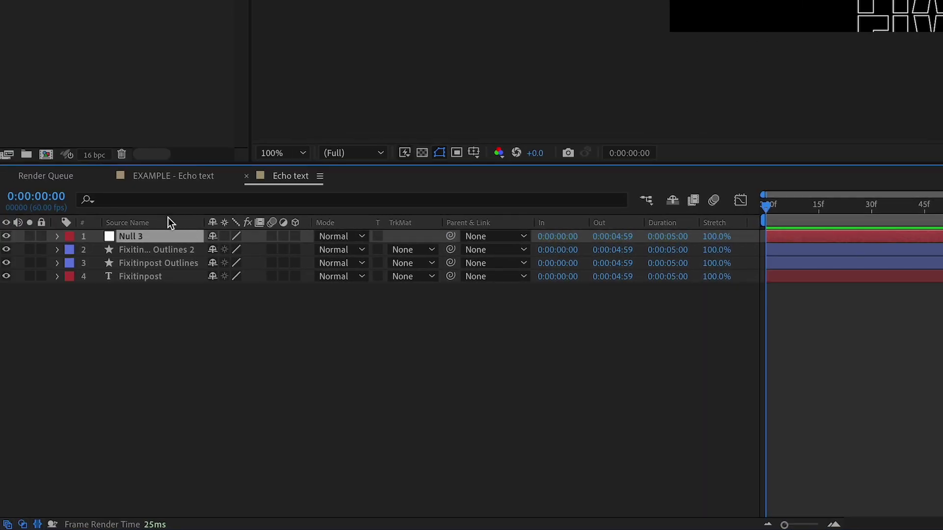
Parent both outlines layers and the Fixitinpost text layer to the null
click(171, 250)
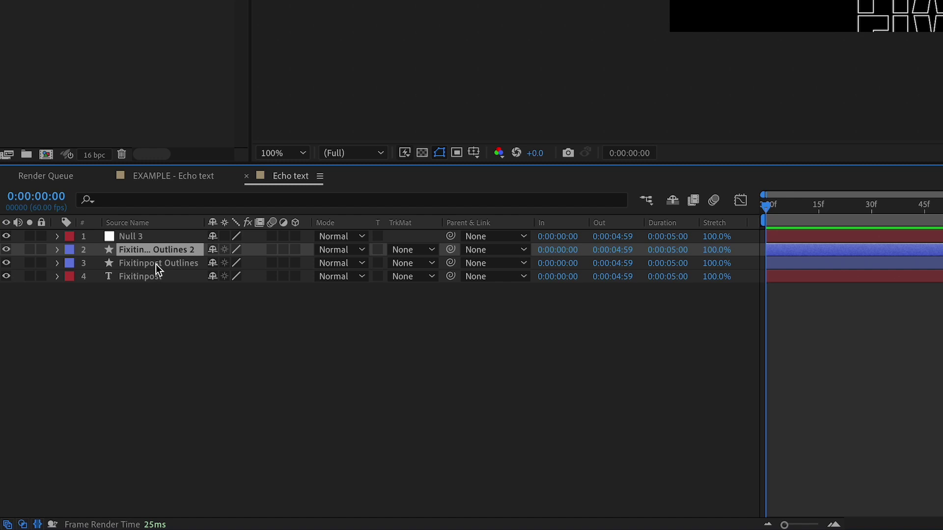
shift+click(155, 264)
shift+click(153, 277)
drag(454, 250, 153, 240)
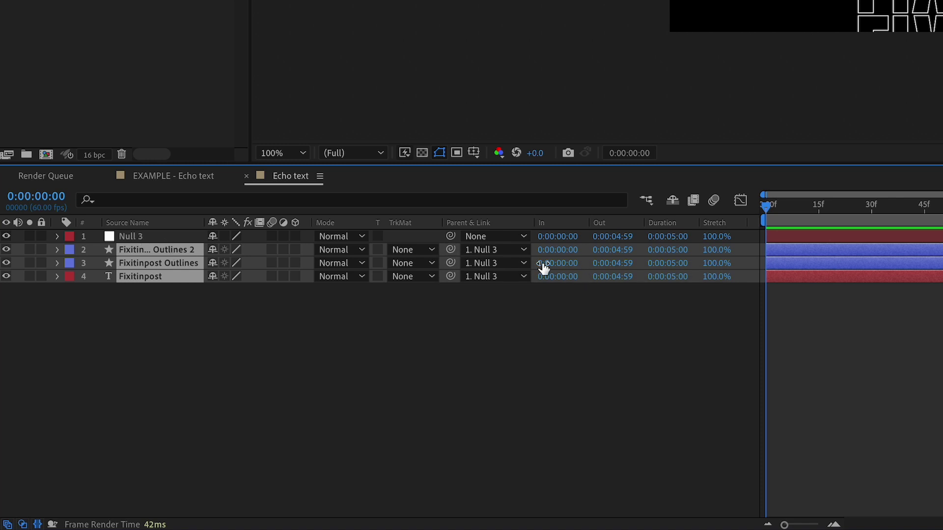
click(523, 251)
click(527, 293)
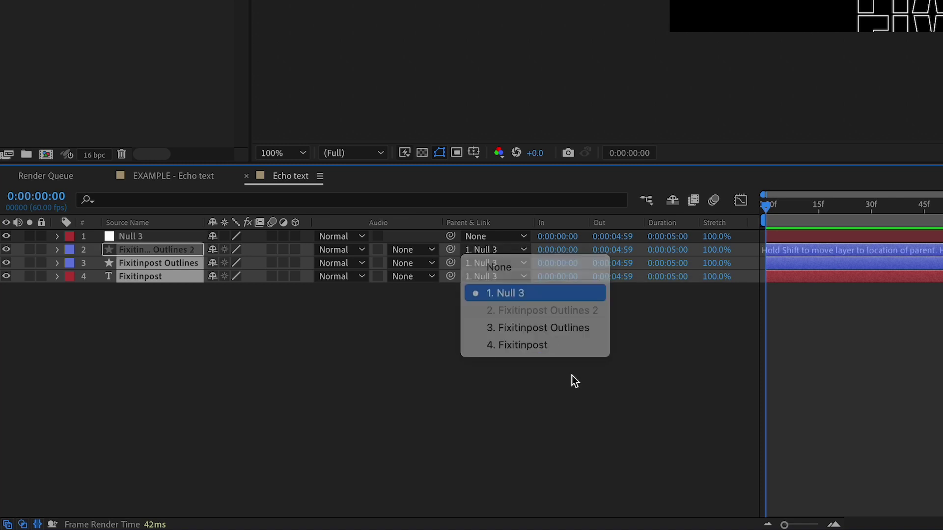
click(616, 477)
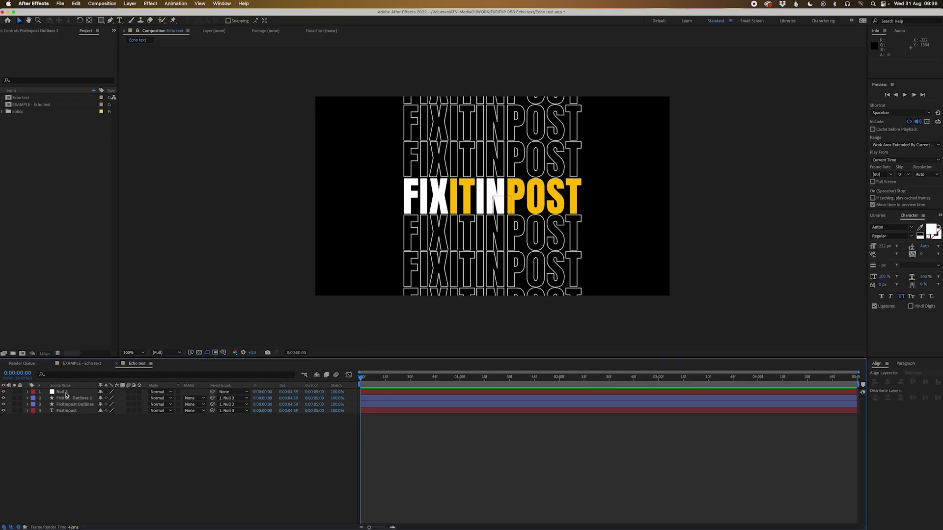
Try moving the null down and to the left to test the parenting, and undo the move
click(67, 393)
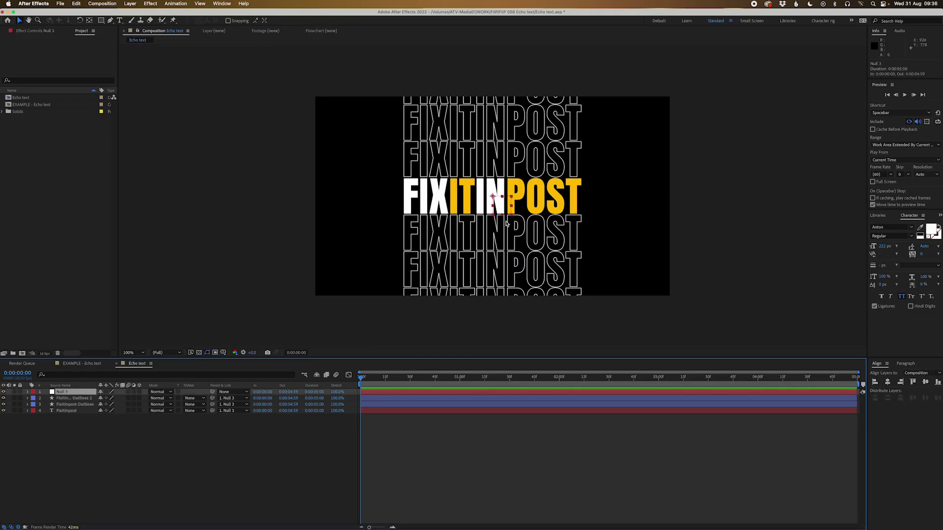
drag(501, 205, 442, 290)
key(super+z)
Expand the null's transform properties and add a Position keyframe at the composition's start
click(380, 383)
click(27, 392)
click(35, 398)
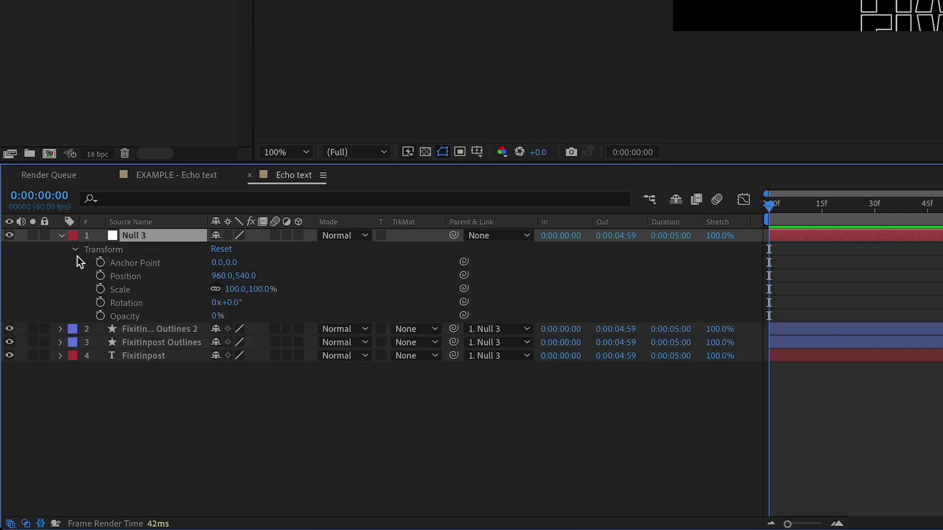
click(100, 276)
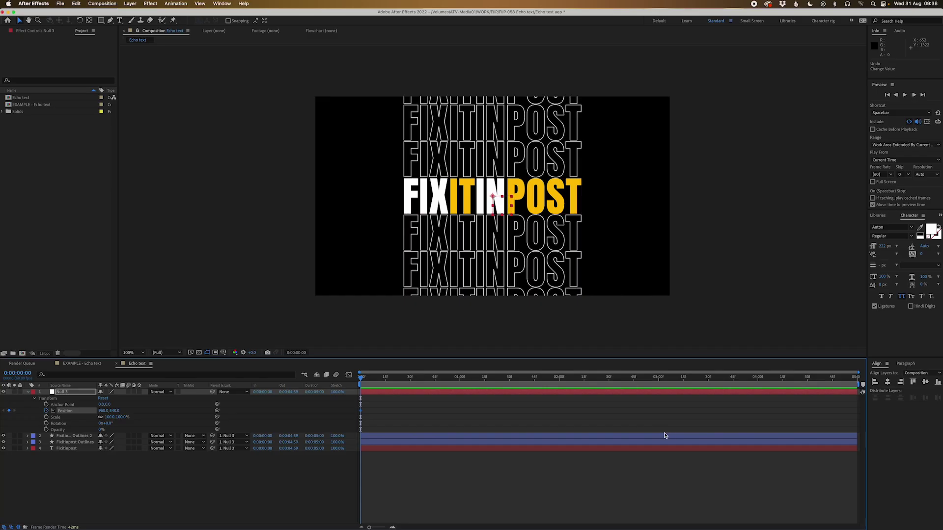
At the composition's end, move the null straight up until the title reaches the frame's top edge and fine-tune its height
key(End)
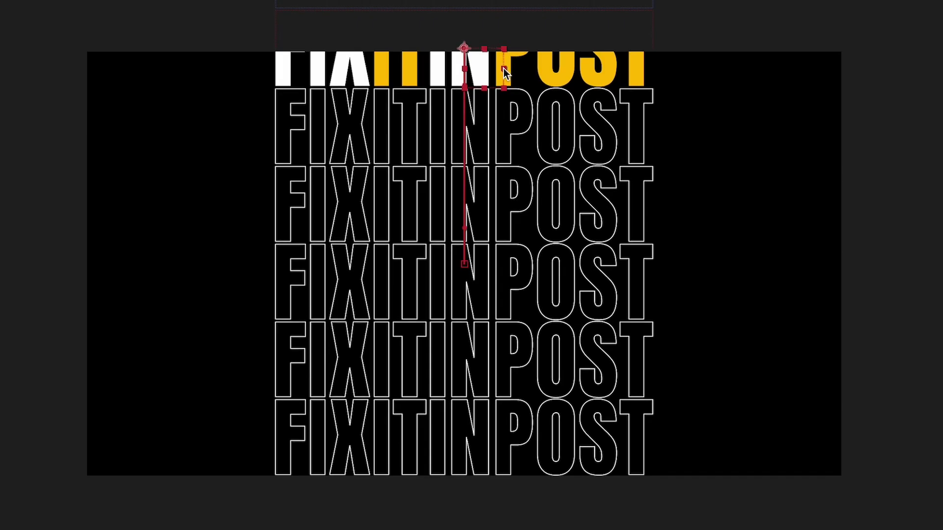
key(Down)
key(Down)
key(Up)
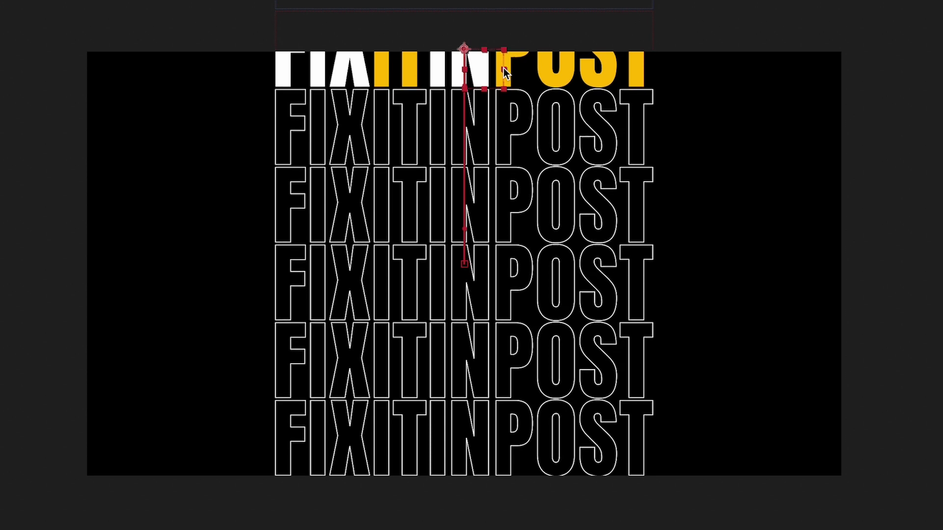
At the composition's start, set the null's Position to 960, 1384 and preview the animation
drag(383, 377, 327, 392)
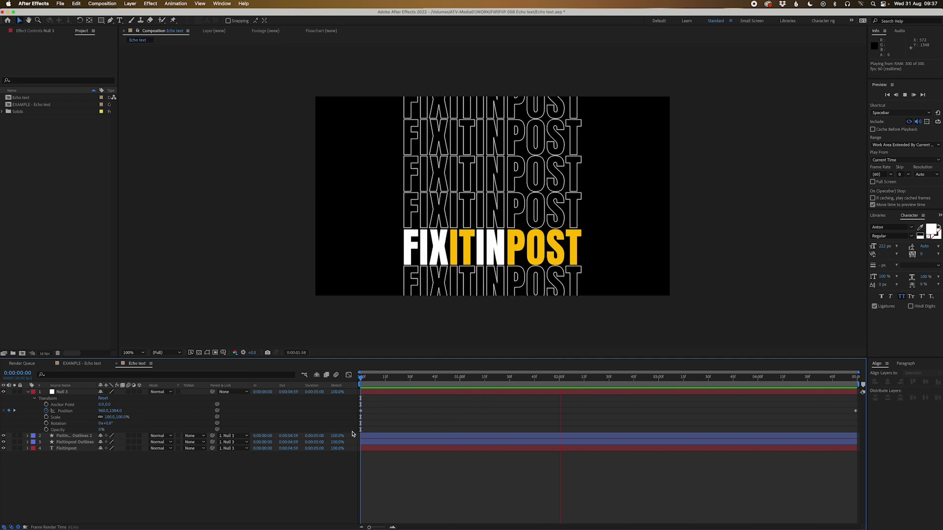
key(space)
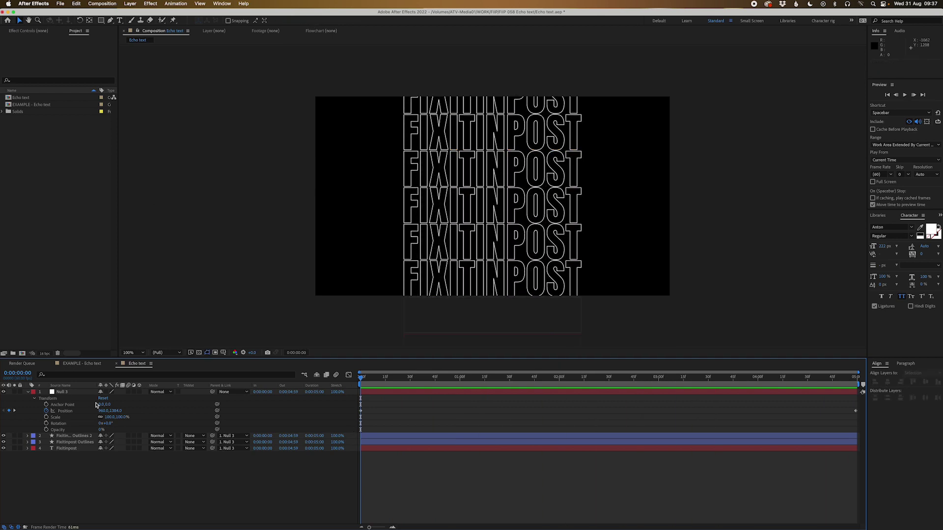
Duplicate the null, both outline layers and the Fixitinpost text layer together
click(71, 393)
super+click(82, 436)
super+click(77, 443)
super+click(75, 448)
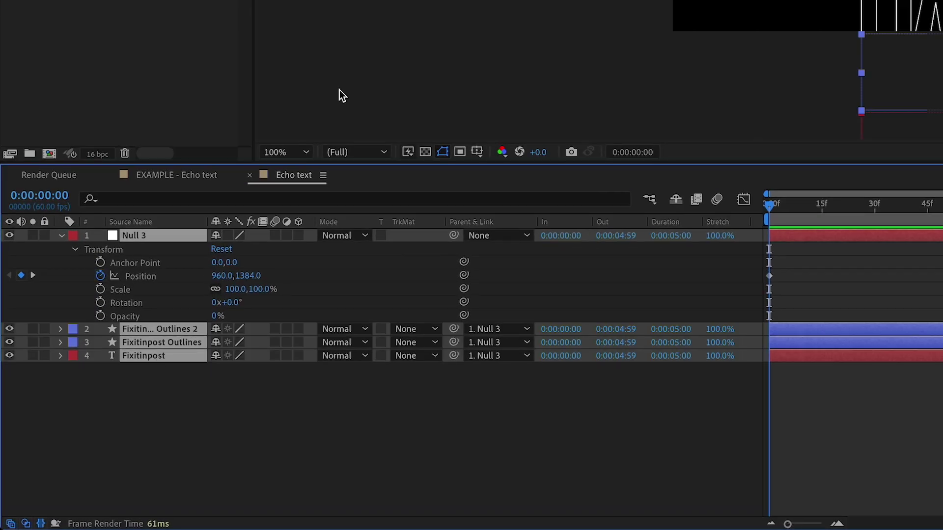
click(211, 9)
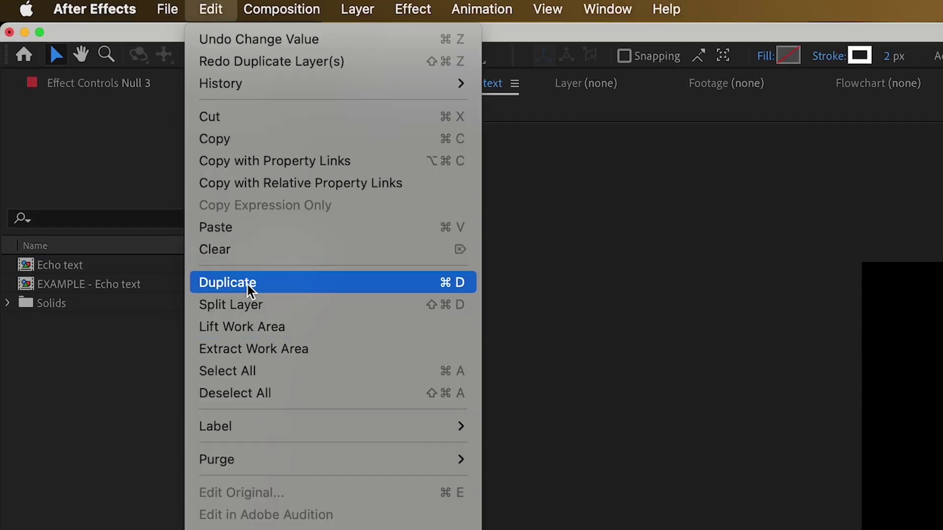
click(134, 451)
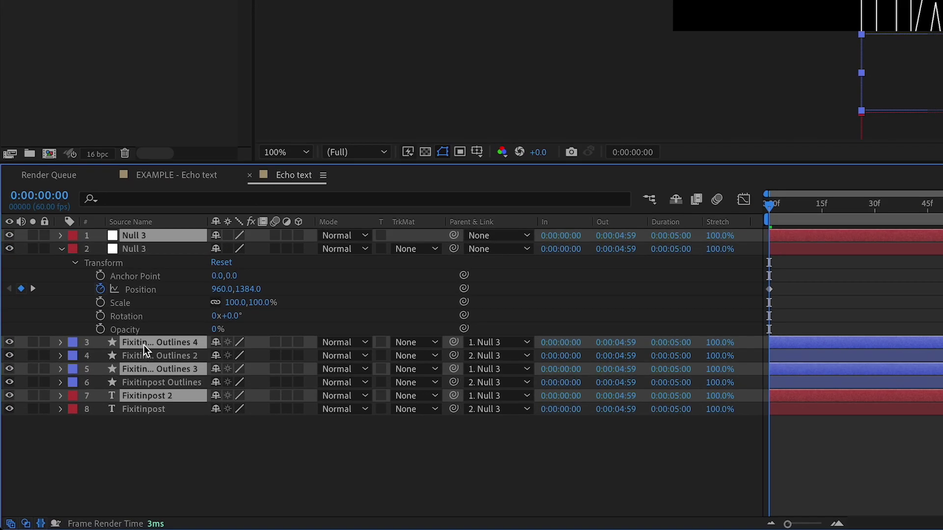
Move the duplicated outline and text layers directly beneath the duplicated null, above the original group
drag(67, 443, 64, 395)
drag(136, 243, 136, 243)
click(887, 292)
click(862, 234)
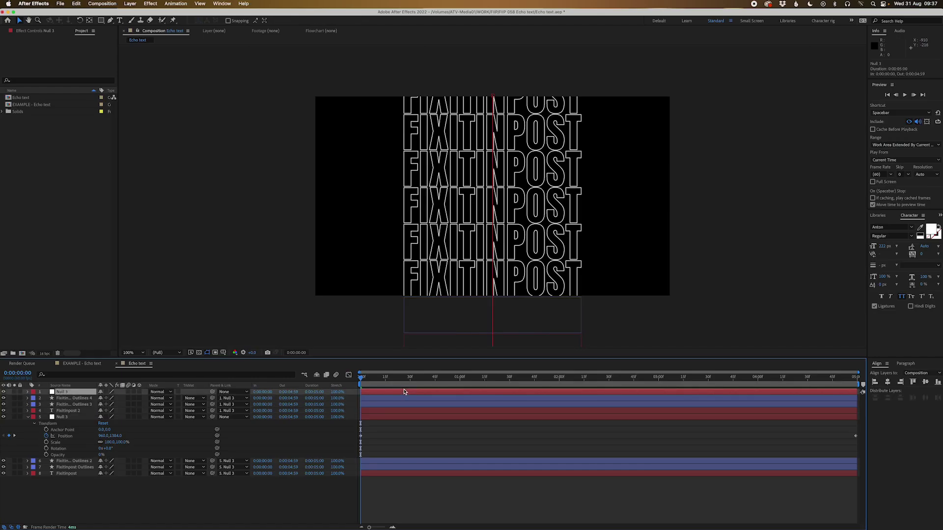
Show the duplicated null's Position property and time-reverse its two keyframes
click(69, 405)
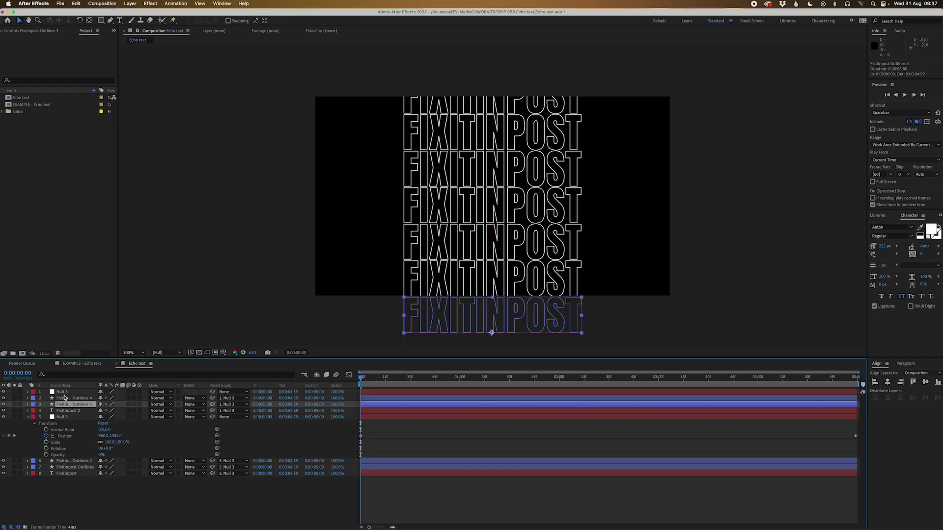
click(64, 395)
key(p)
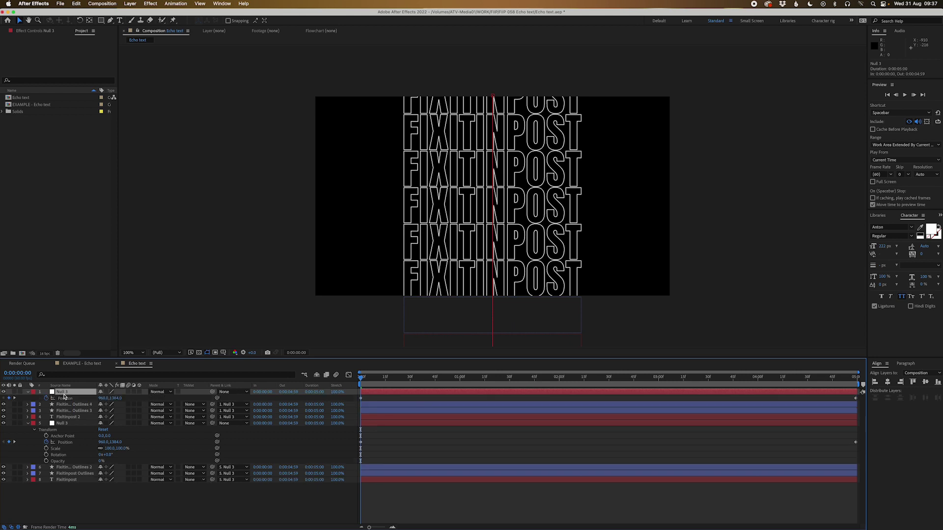
key(Return)
click(380, 432)
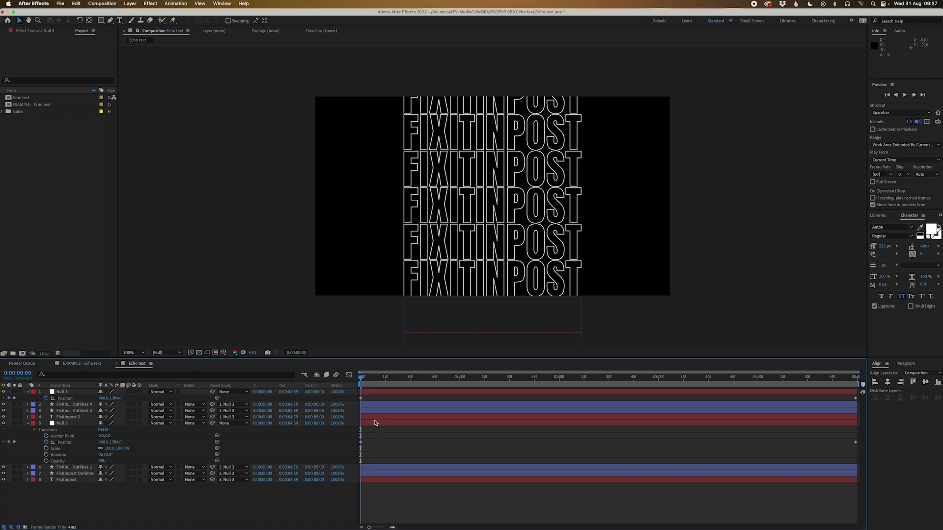
click(68, 399)
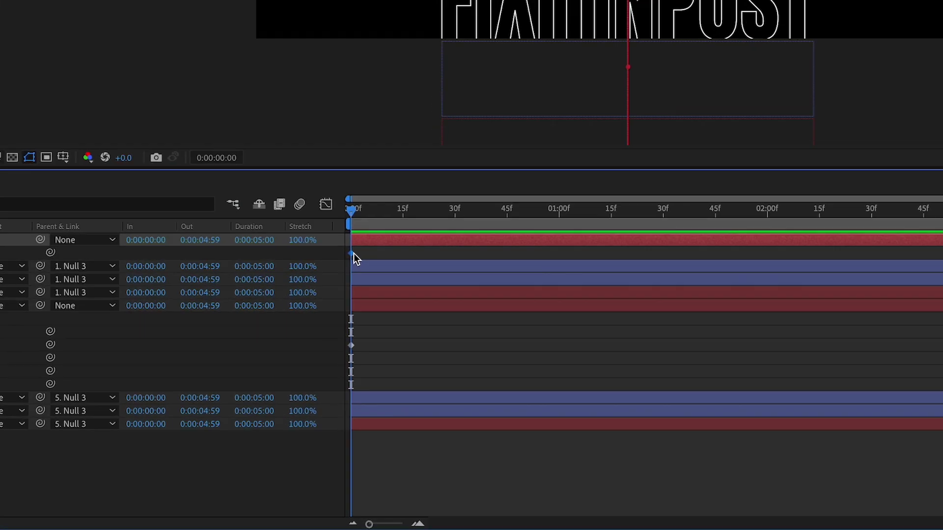
right_click(361, 398)
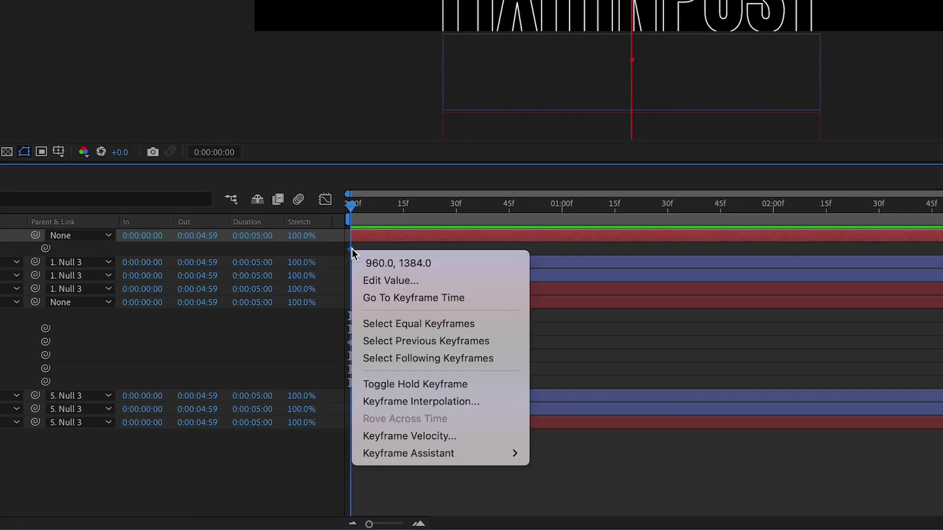
mouse_move(512, 463)
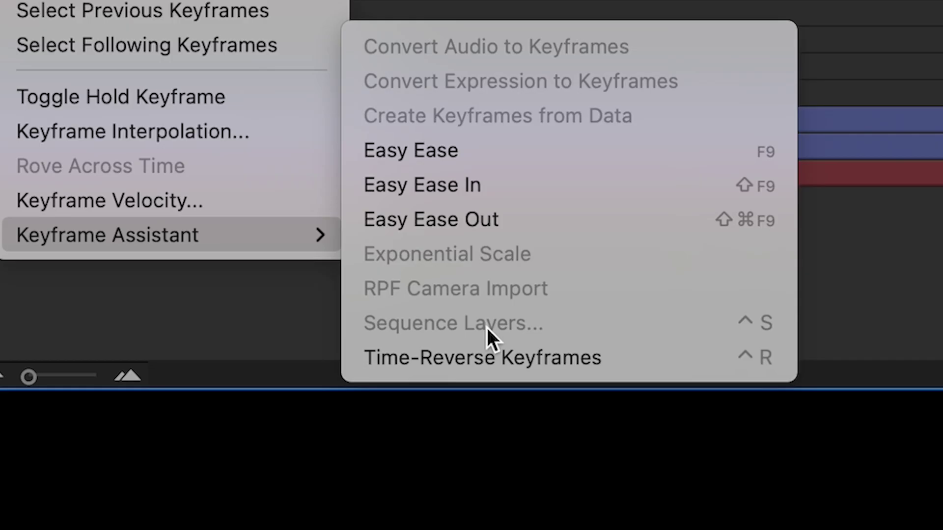
click(598, 516)
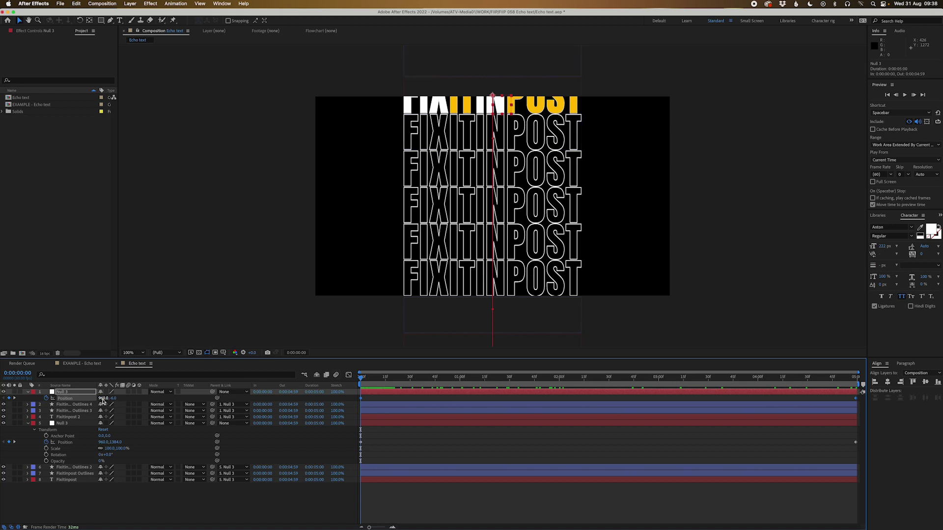
With both Position keyframes selected, shift the duplicated null horizontally to X 1936 beside the first column and preview
drag(114, 399, 182, 398)
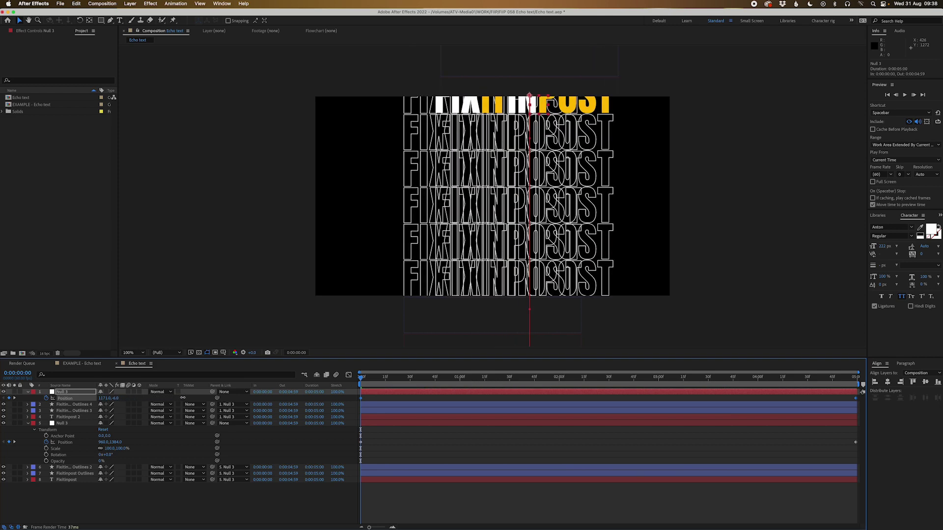
drag(265, 403, 490, 430)
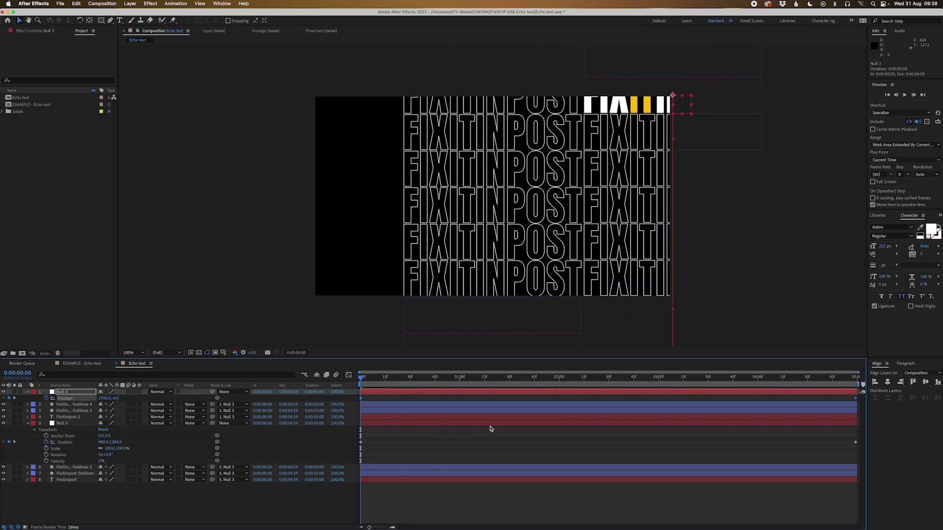
key(space)
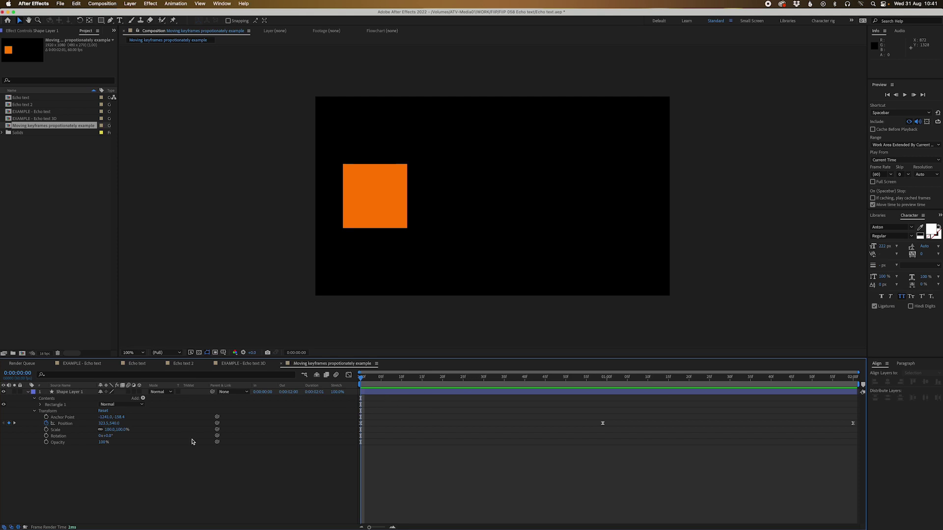
In the keyframe example composition, try moving the orange square up at frame 25 between its Position keyframes, and undo the move
click(65, 424)
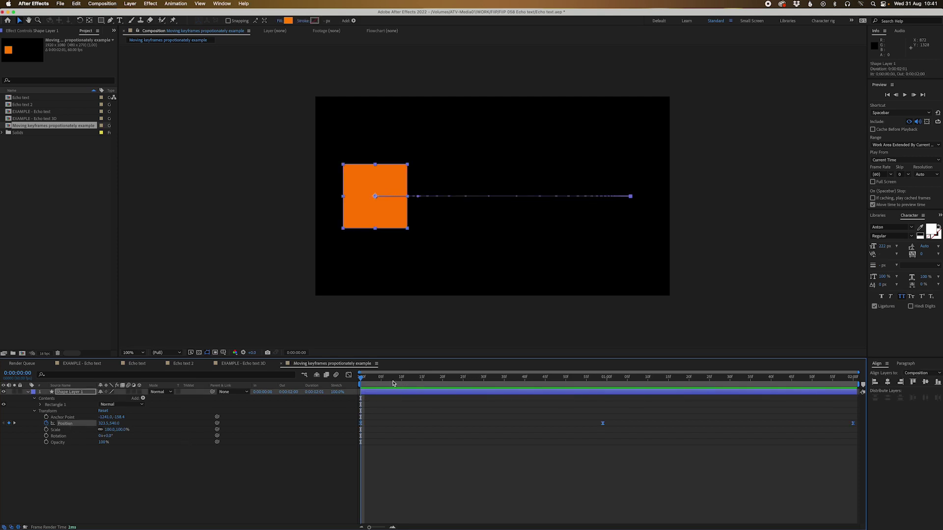
drag(412, 379, 859, 426)
mouse_move(444, 388)
mouse_down()
mouse_move(480, 388)
mouse_move(464, 388)
mouse_up()
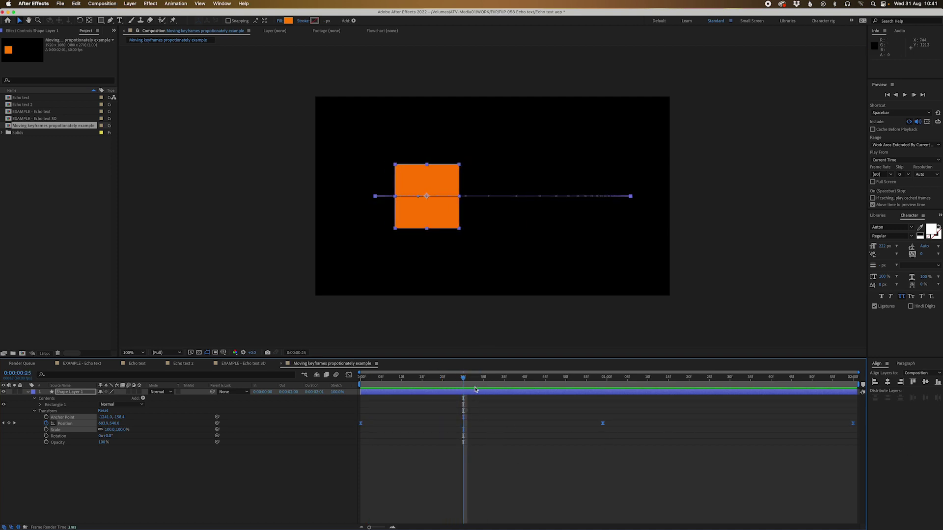
drag(439, 212, 442, 182)
click(477, 449)
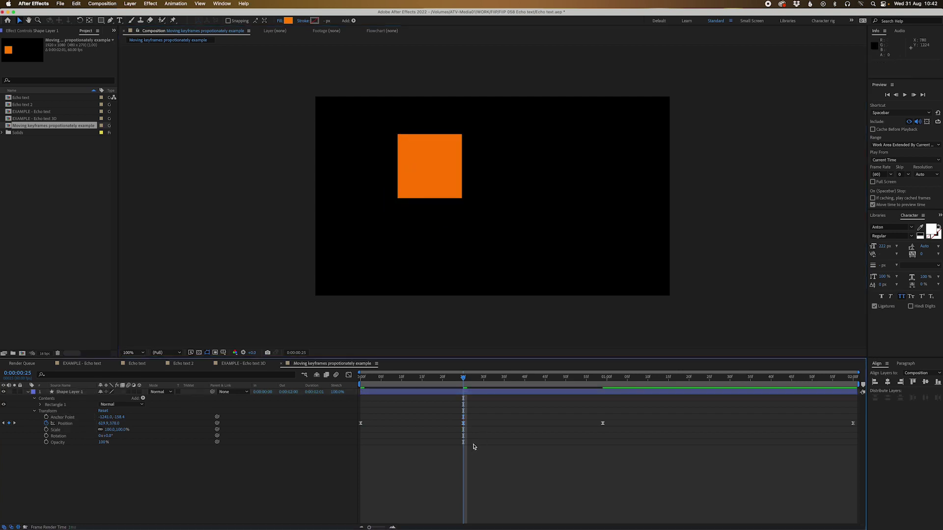
click(451, 379)
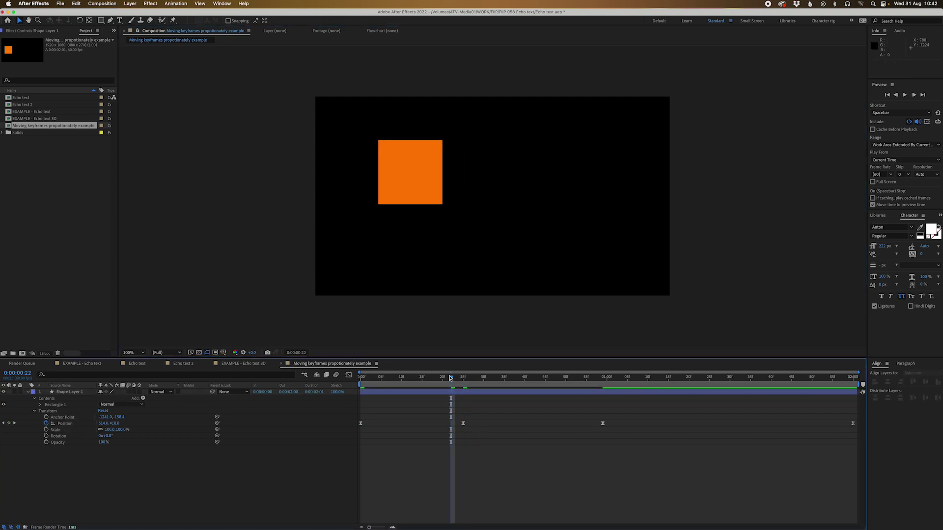
key(super+z)
Scrub through the square's horizontal motion and stop on its middle Position keyframe at 0:00:00:59
drag(446, 380, 516, 388)
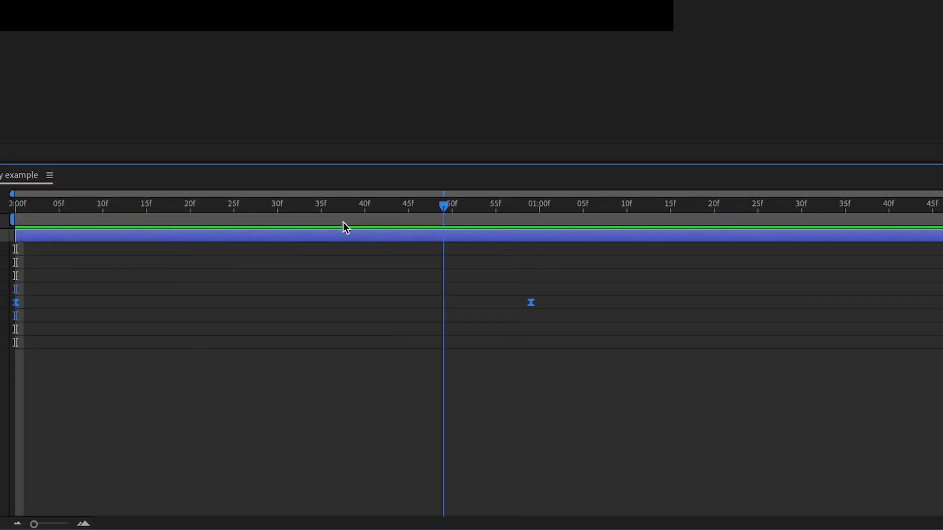
drag(346, 227, 2, 229)
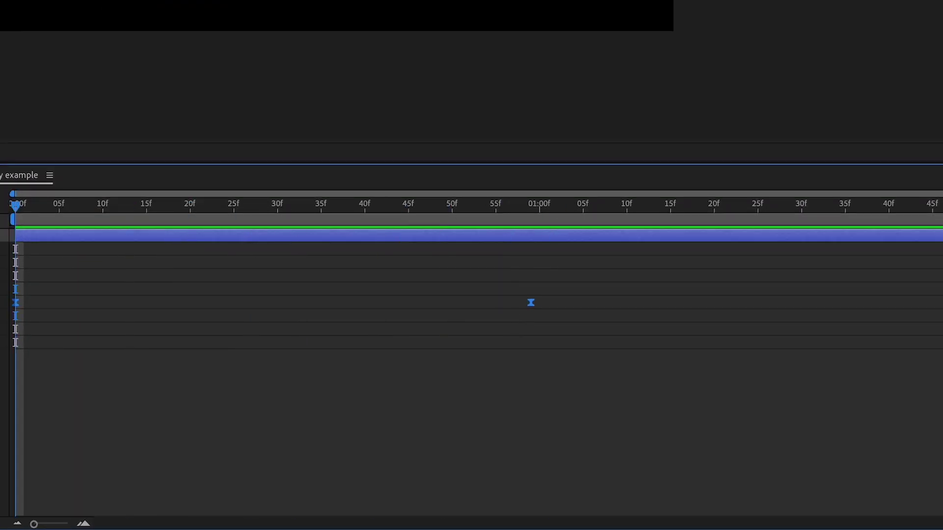
drag(526, 222, 1, 278)
click(510, 219)
drag(183, 225, 526, 241)
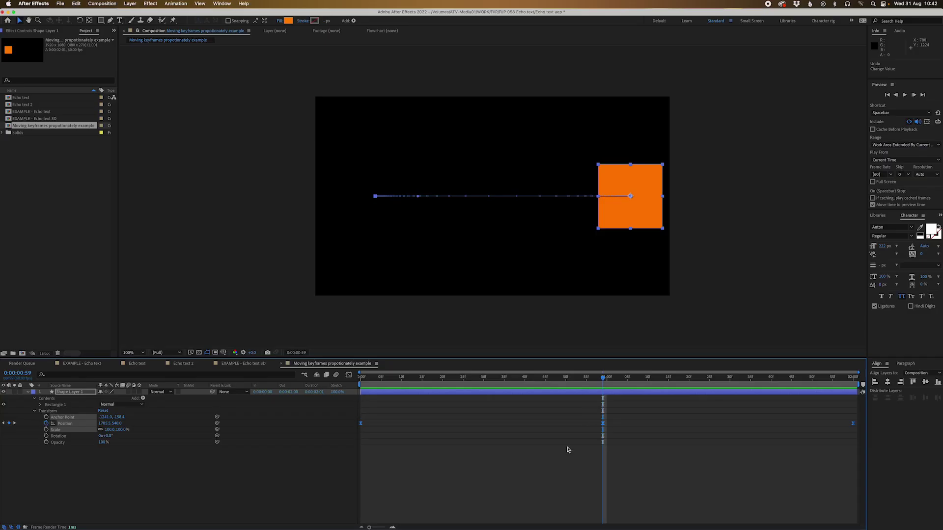
click(568, 450)
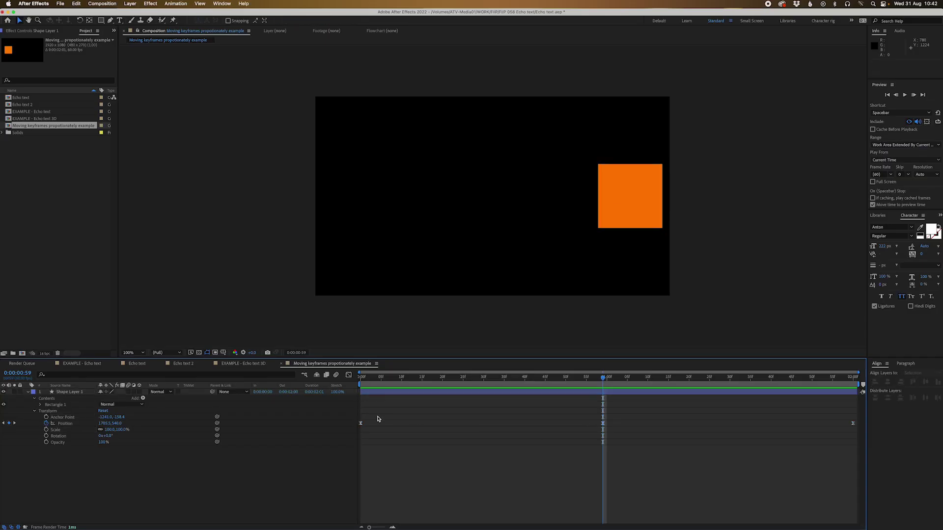
Select the square's Position keyframes, move the square up to about 811, 364 at 0:00:00:28, and preview from the start
drag(361, 416, 858, 436)
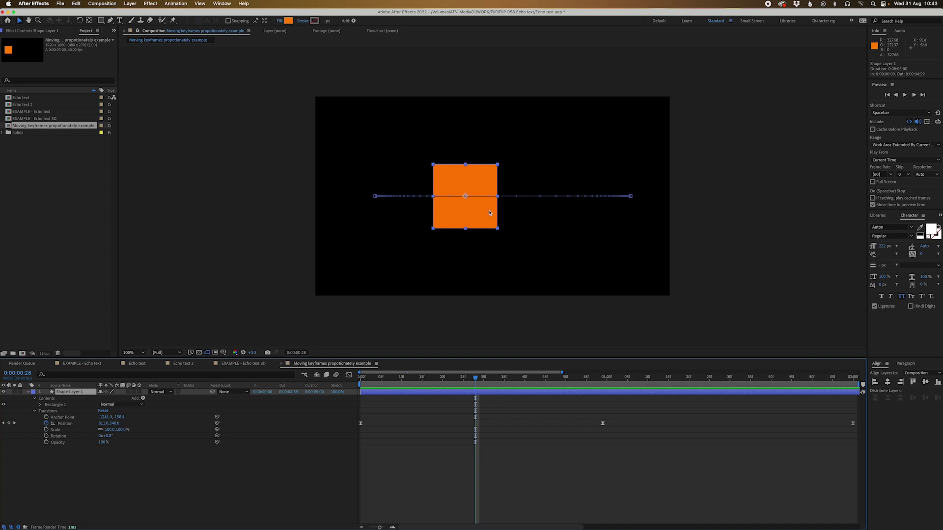
click(65, 424)
drag(467, 208, 467, 176)
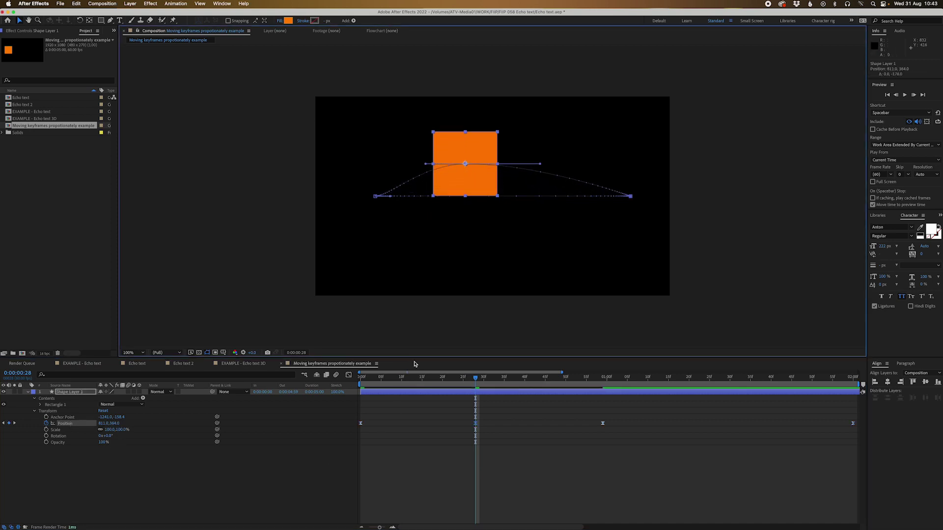
key(Home)
key(space)
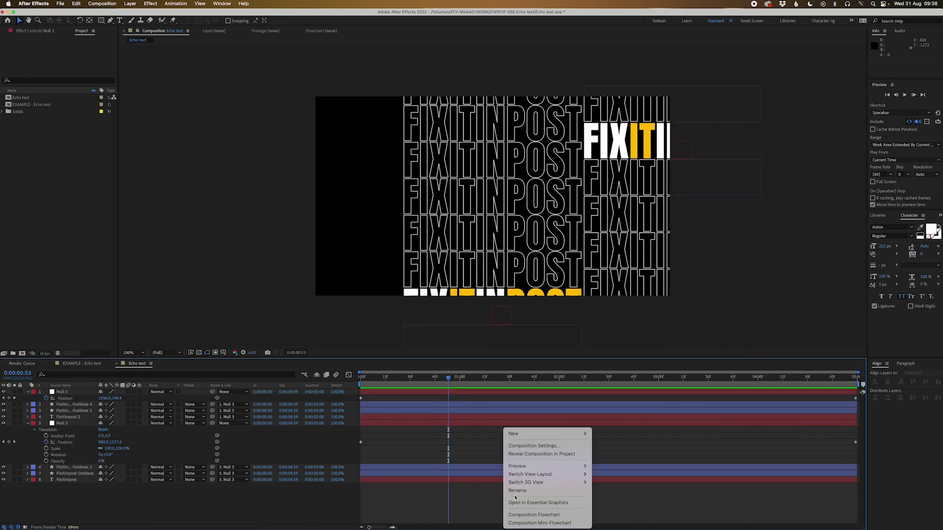
In the Echo text composition, add a new null and parent both Null 3 layers to it
mouse_move(540, 434)
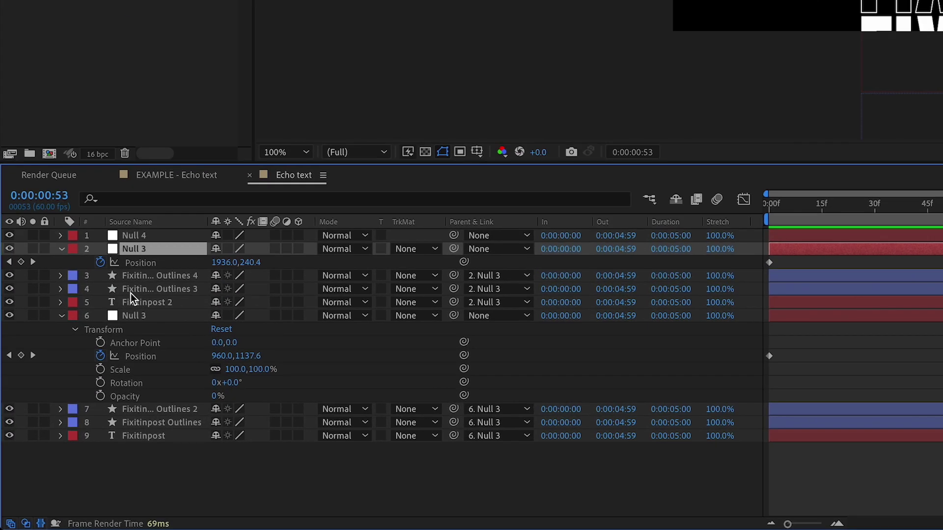
ctrl+click(137, 315)
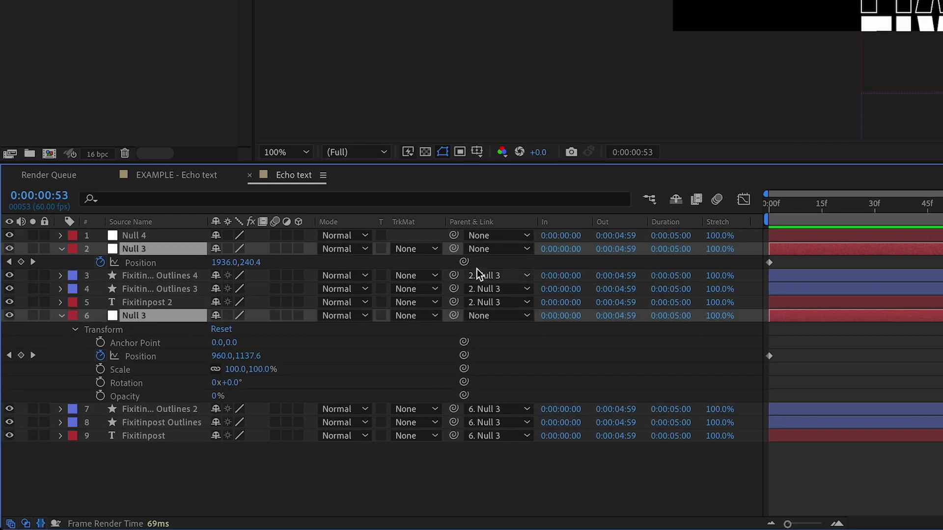
click(134, 479)
click(140, 250)
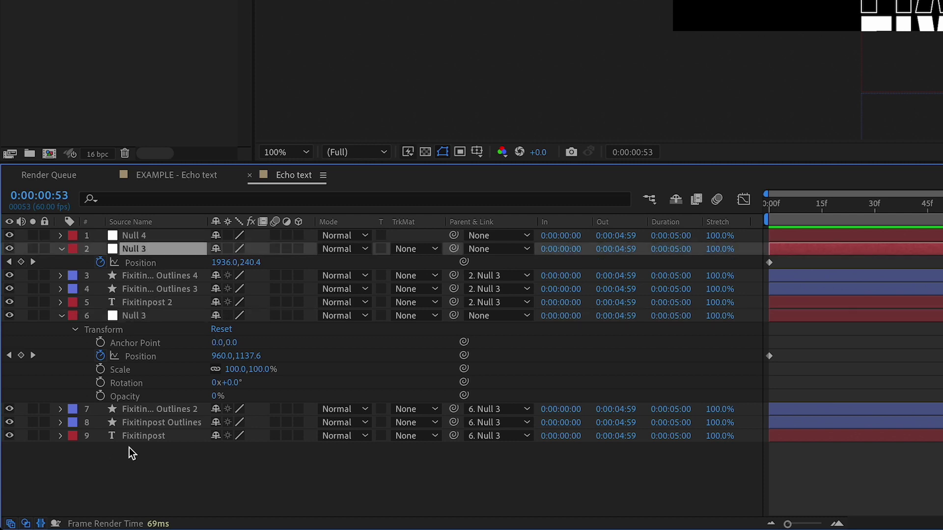
click(129, 454)
click(138, 245)
ctrl+click(142, 316)
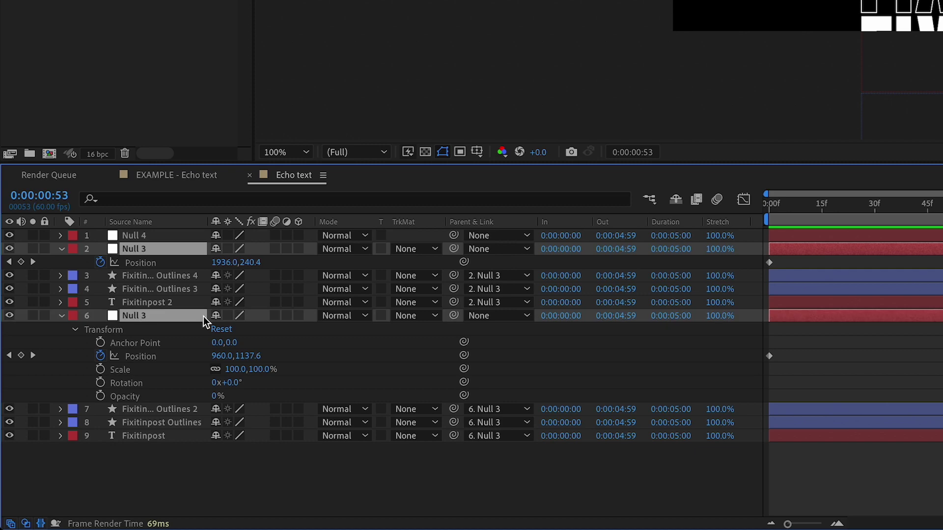
drag(453, 248, 161, 235)
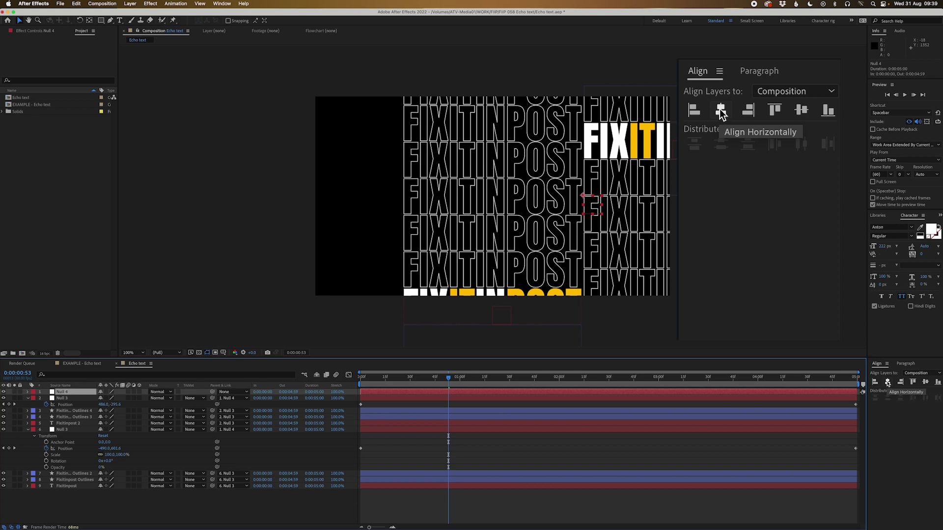
Center Null 4 horizontally in the composition and set its Scale to 97%
click(887, 383)
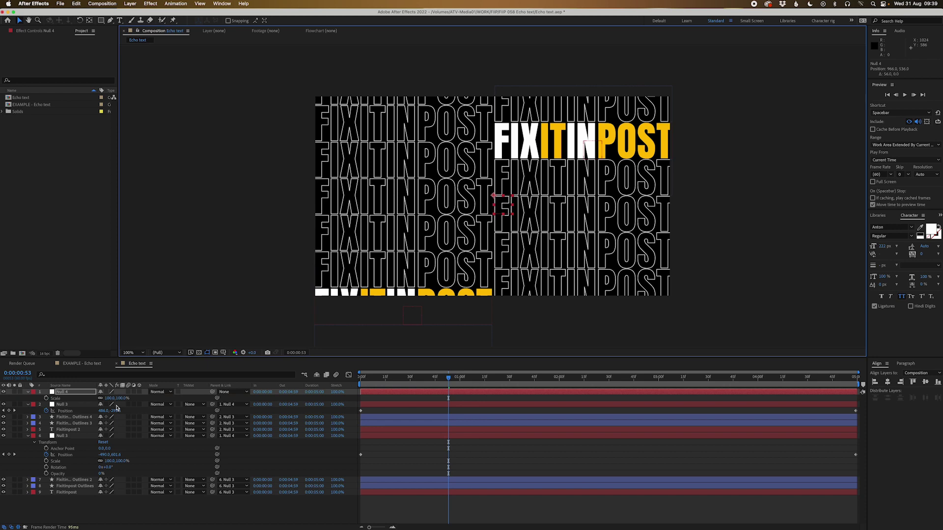
text(95)
key(Return)
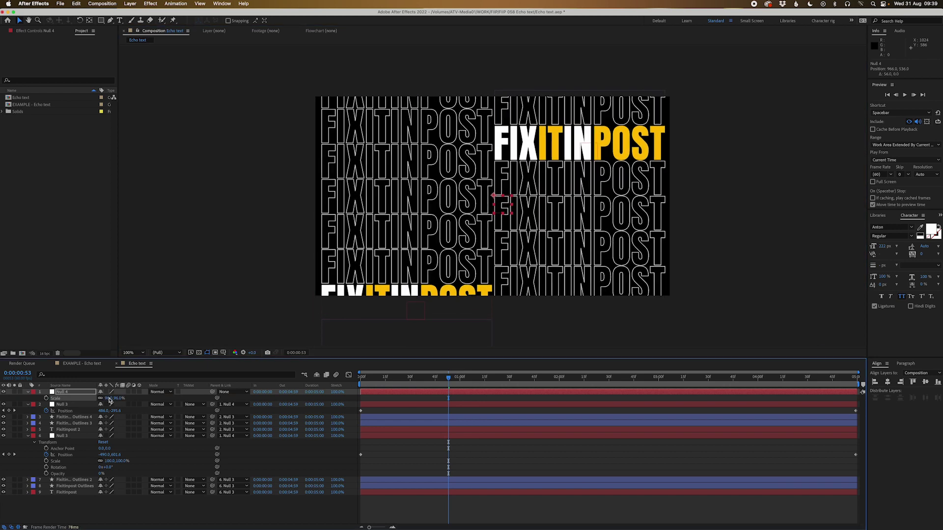
drag(109, 400, 111, 401)
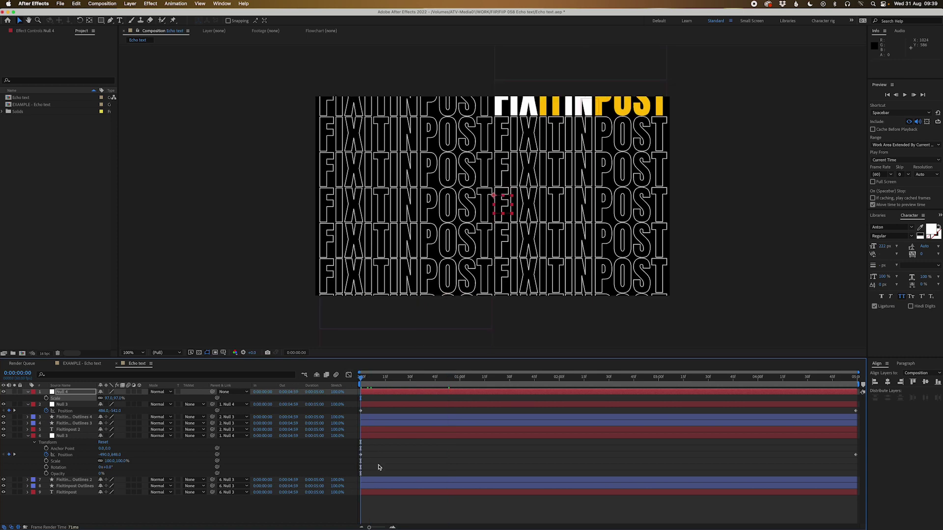